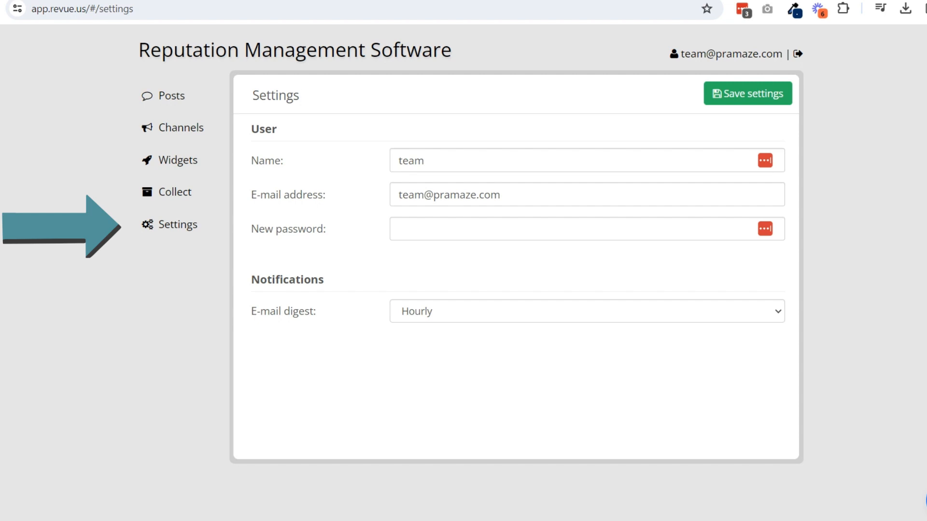
Set the e-mail digest notification frequency to None
click(587, 311)
click(416, 329)
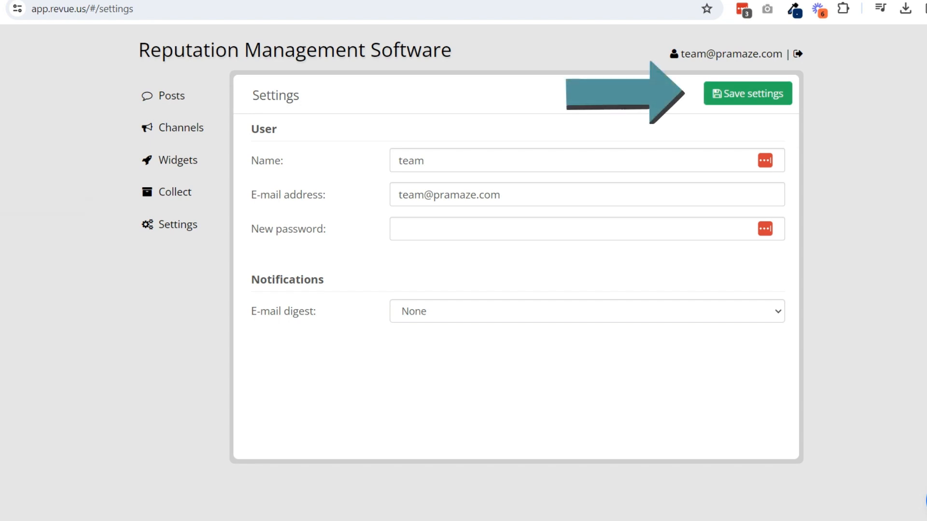
Examine the review platforms that can be added as new channels, from Social to Weddings, and return to the channel list
click(180, 128)
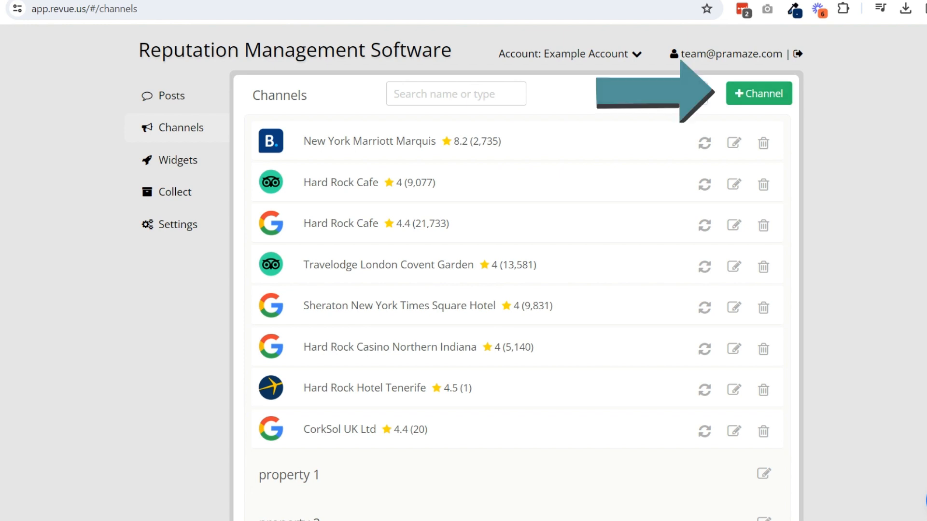
click(758, 93)
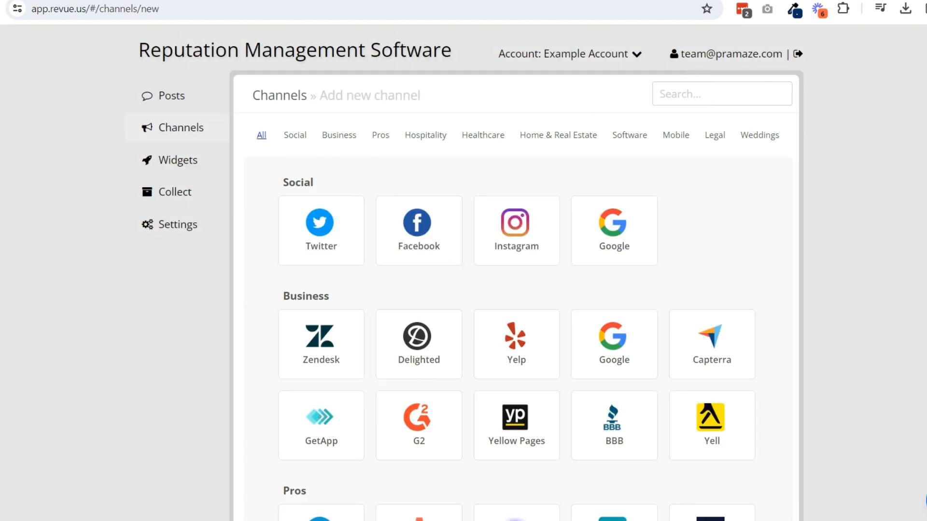
scroll(516, 271, down, 4)
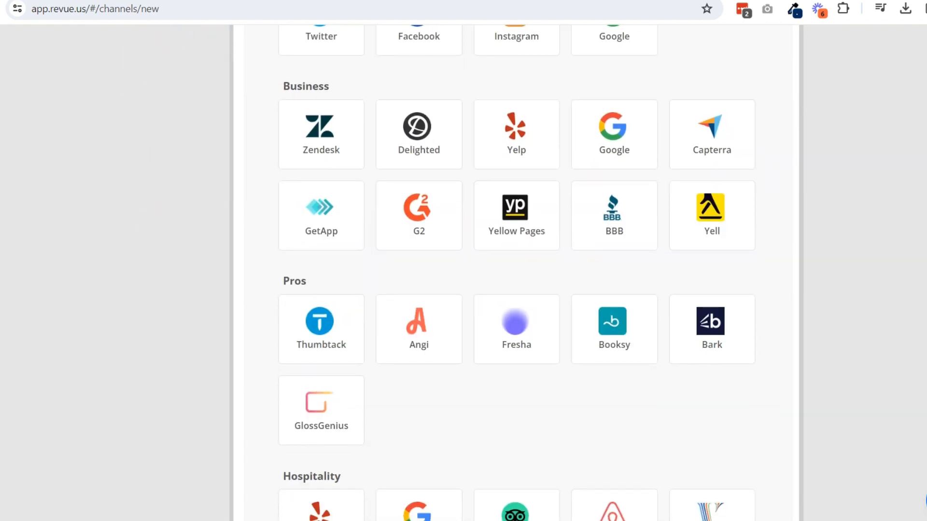
scroll(418, 230, up, 4)
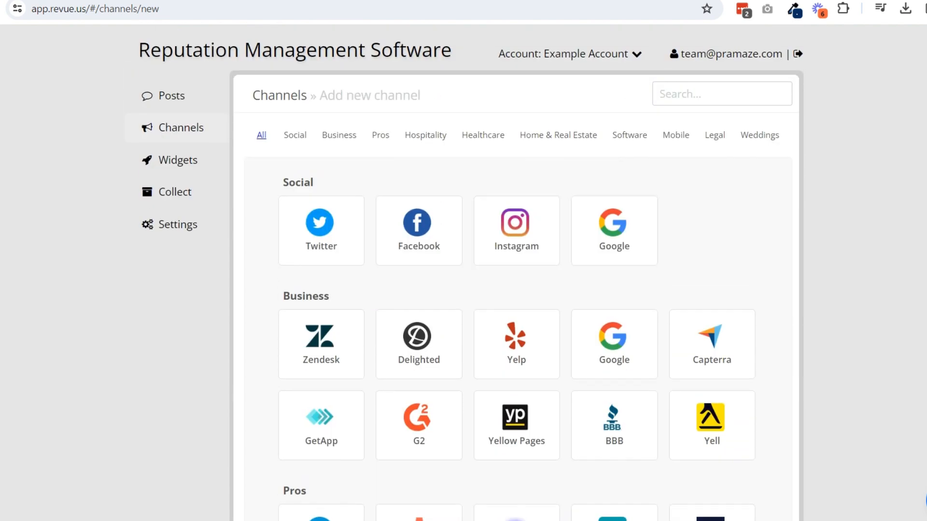
scroll(613, 255, down, 6)
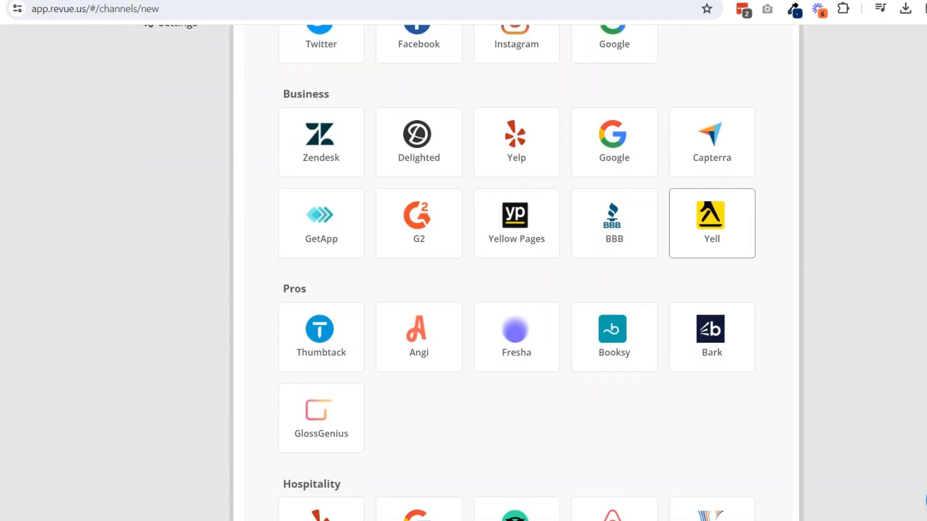
scroll(613, 255, down, 3)
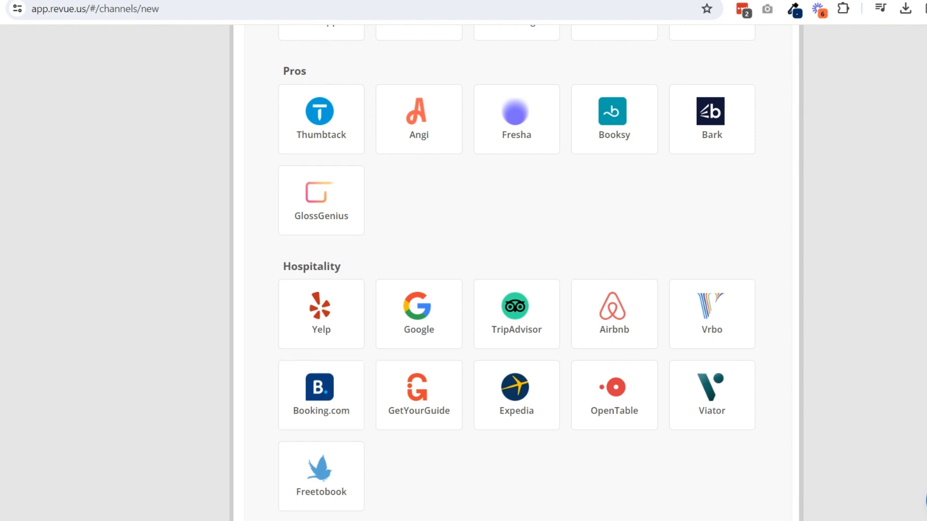
scroll(517, 270, down, 10)
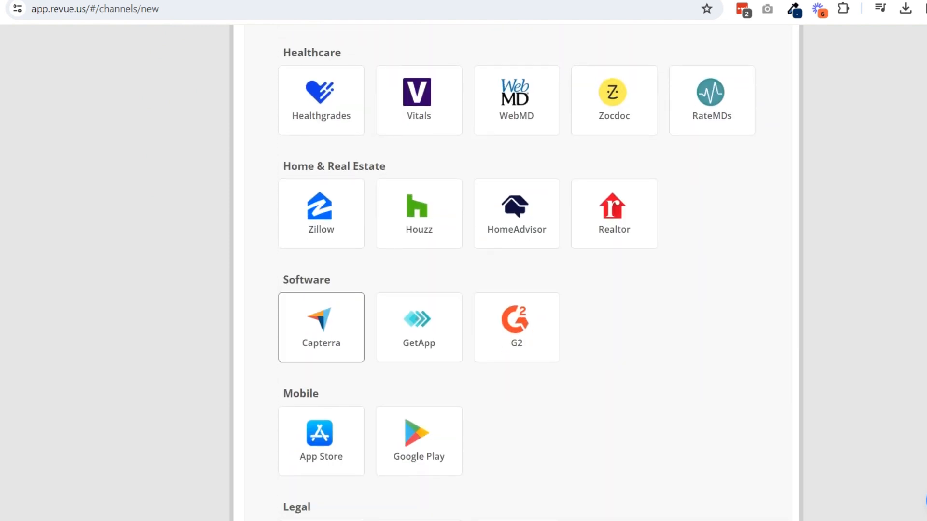
scroll(517, 329, down, 5)
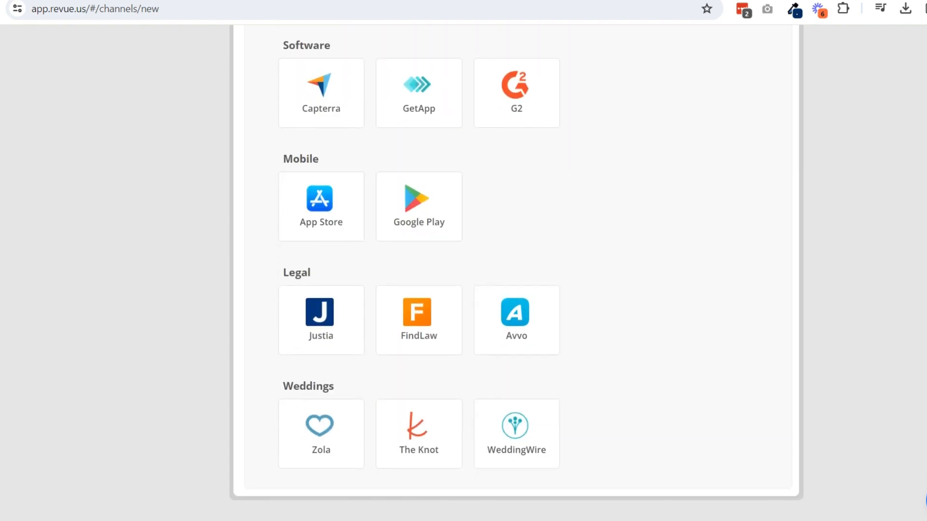
scroll(517, 289, up, 20)
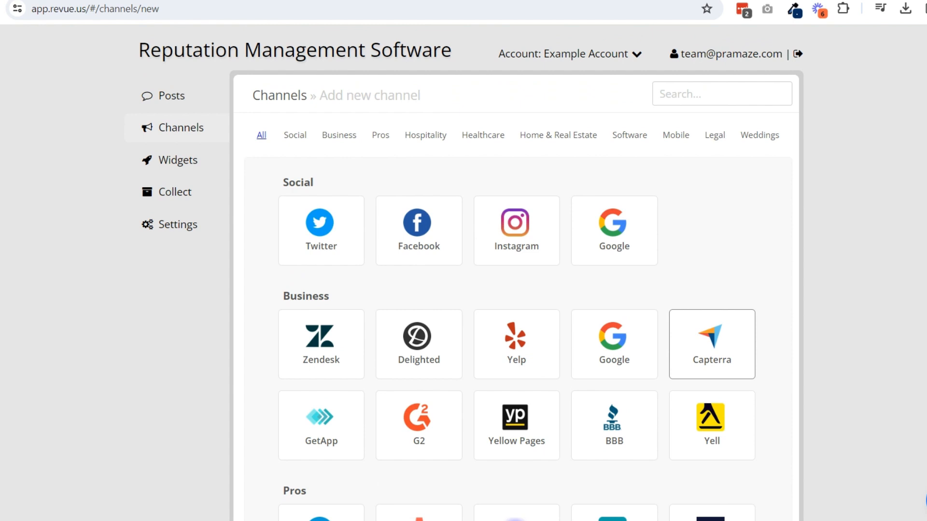
click(180, 128)
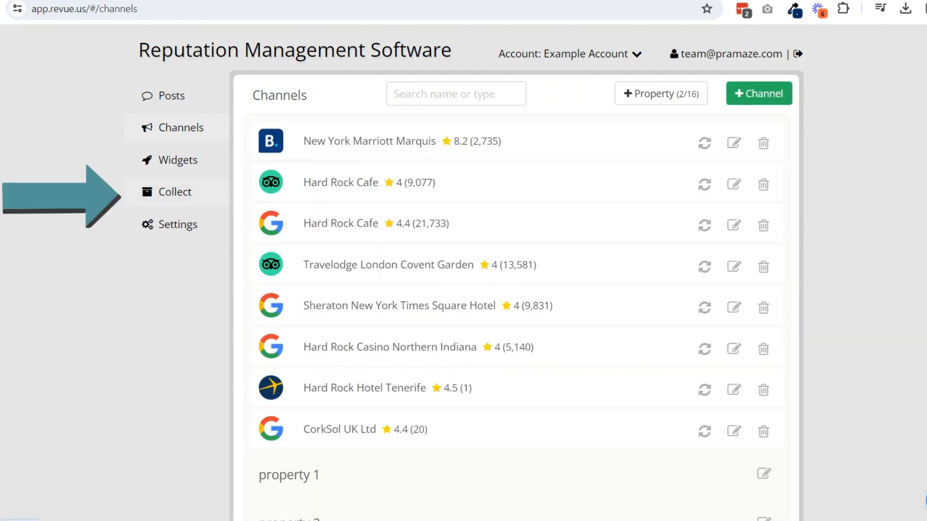
Open the routing settings for collecting reviews and switch routing off and back on
click(175, 192)
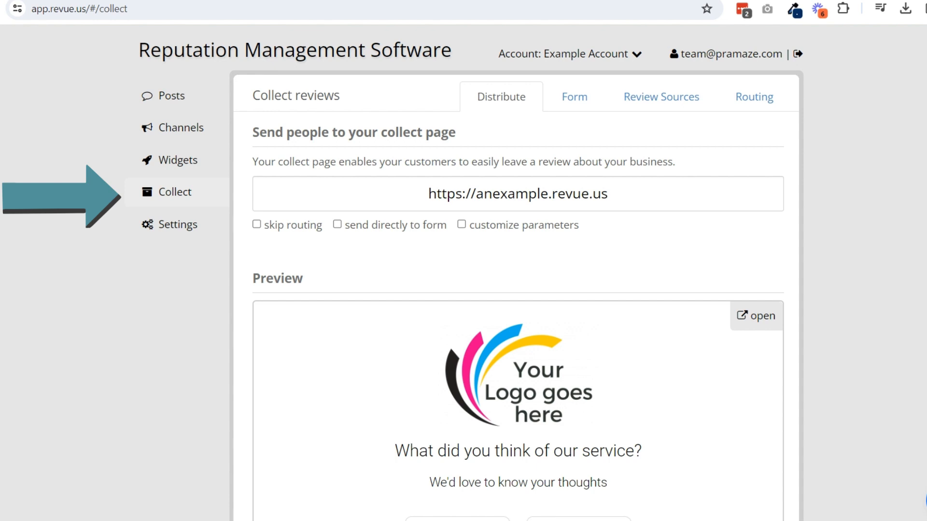
click(754, 97)
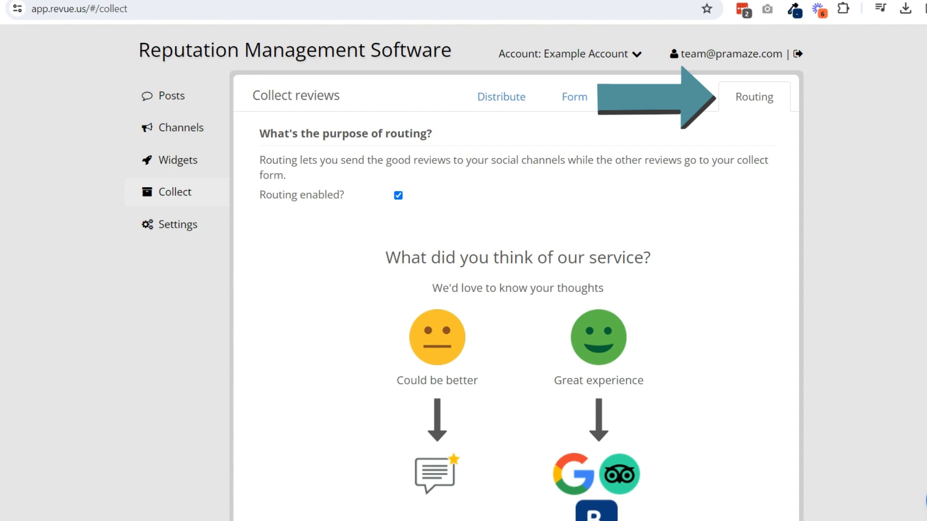
click(399, 195)
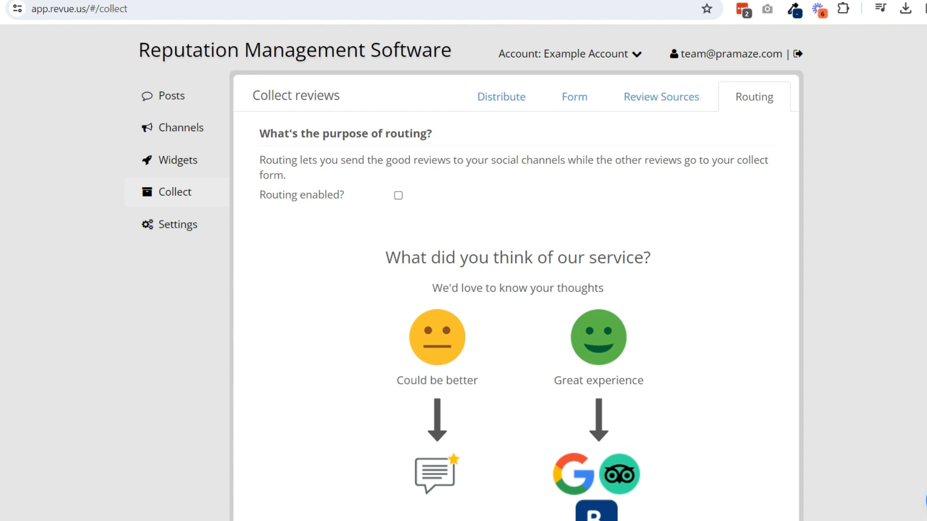
click(398, 196)
Change the routing page title to "What did you think of our meal /hotel ?"
scroll(517, 290, down, 2)
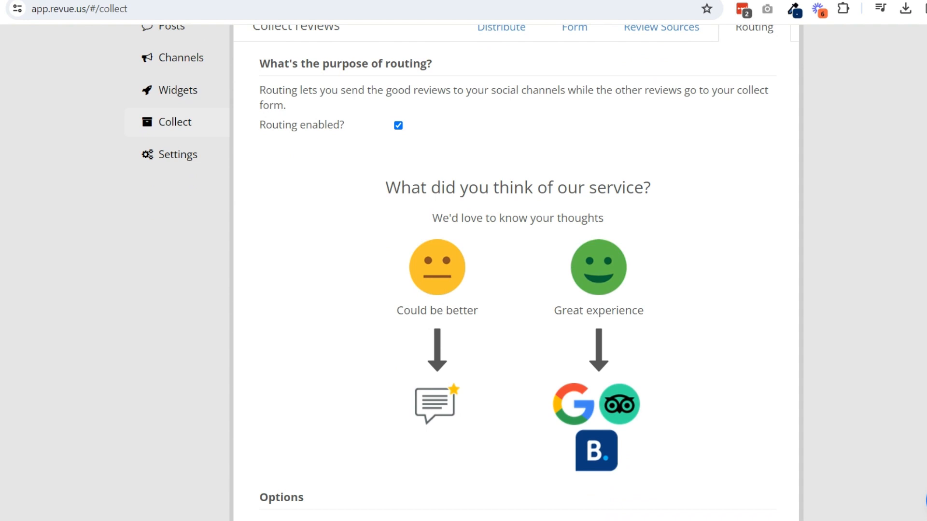
scroll(517, 270, down, 5)
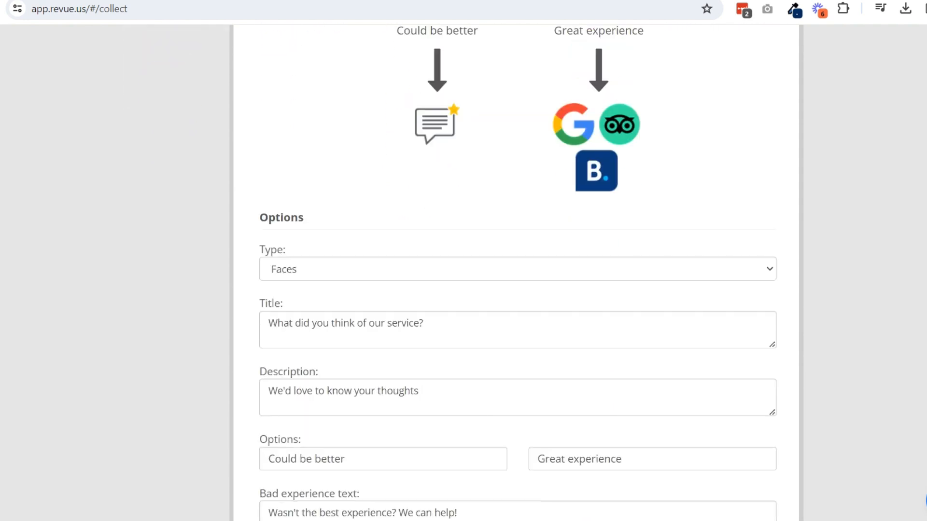
double_click(402, 324)
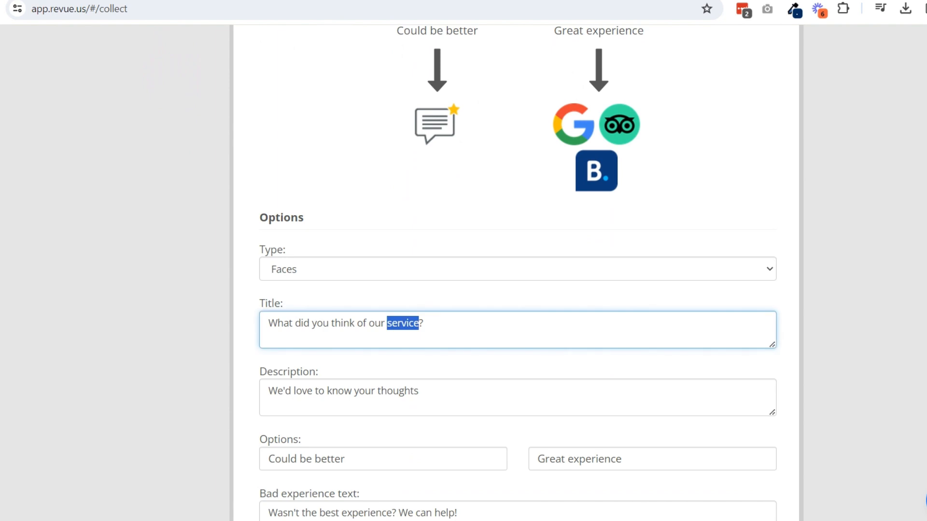
text(meal /ho)
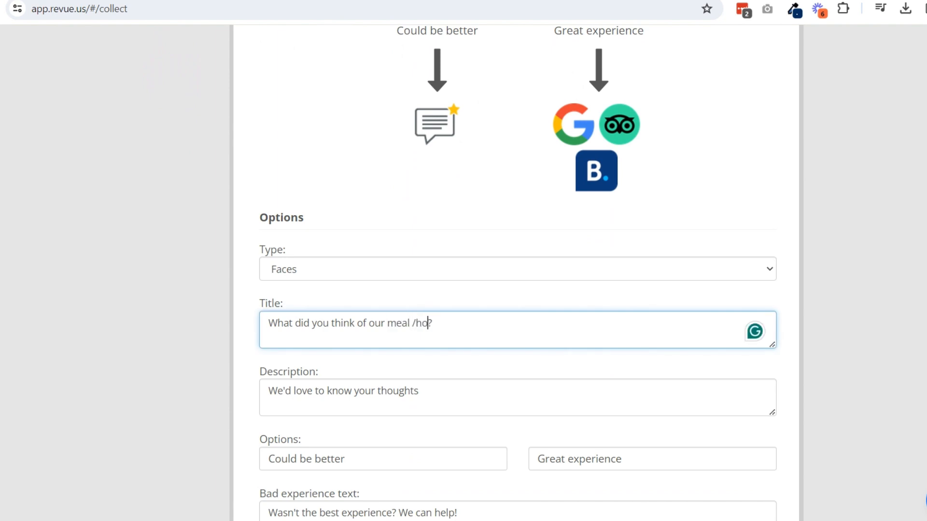
text(tel)
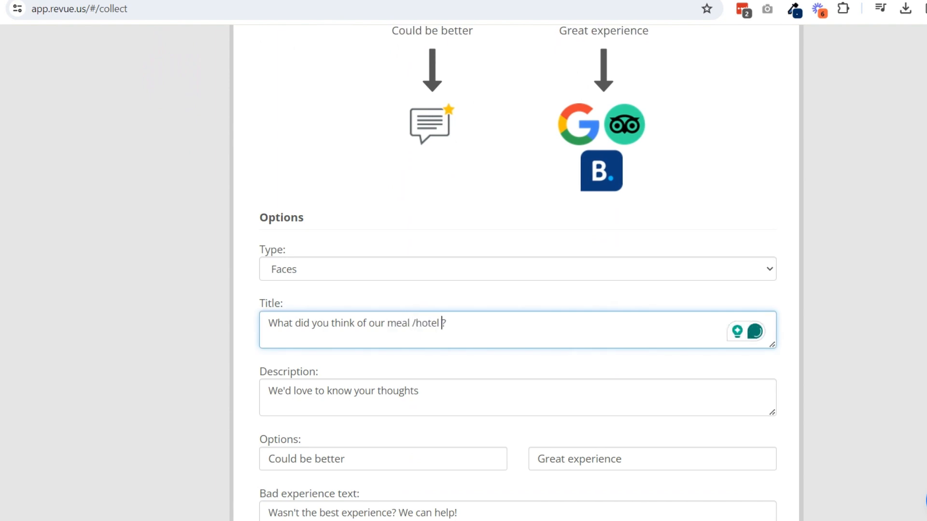
Review the routing preview and the remaining options, including the bad experience texts, anti gating and QR page text
scroll(516, 270, down, 1)
scroll(516, 270, down, 9)
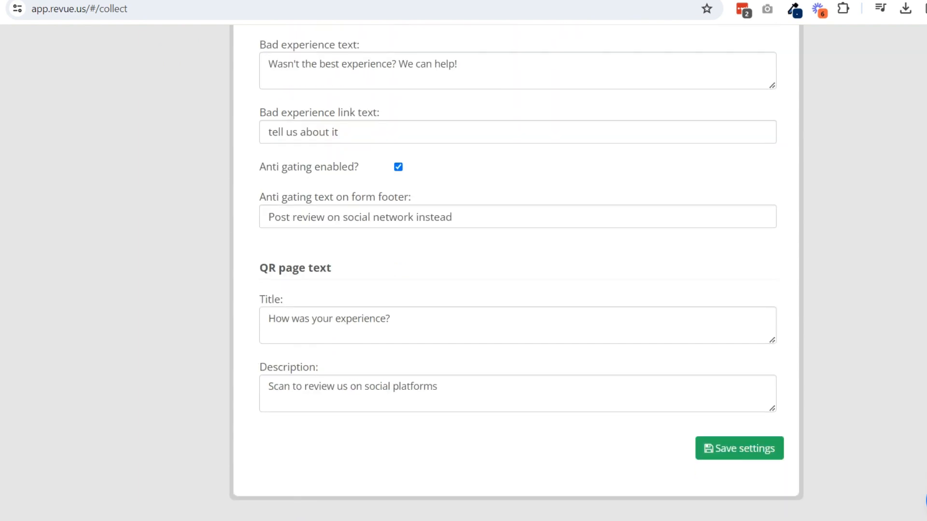
scroll(516, 270, up, 15)
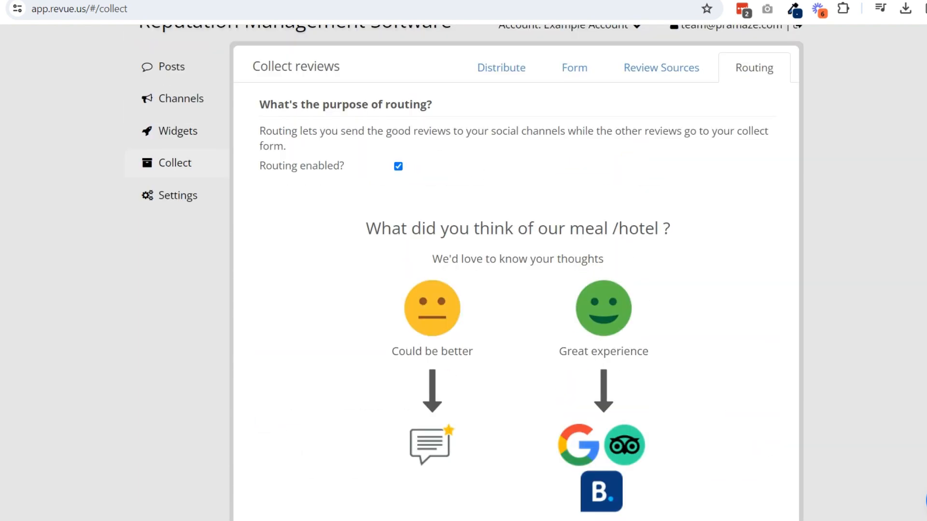
scroll(517, 270, down, 3)
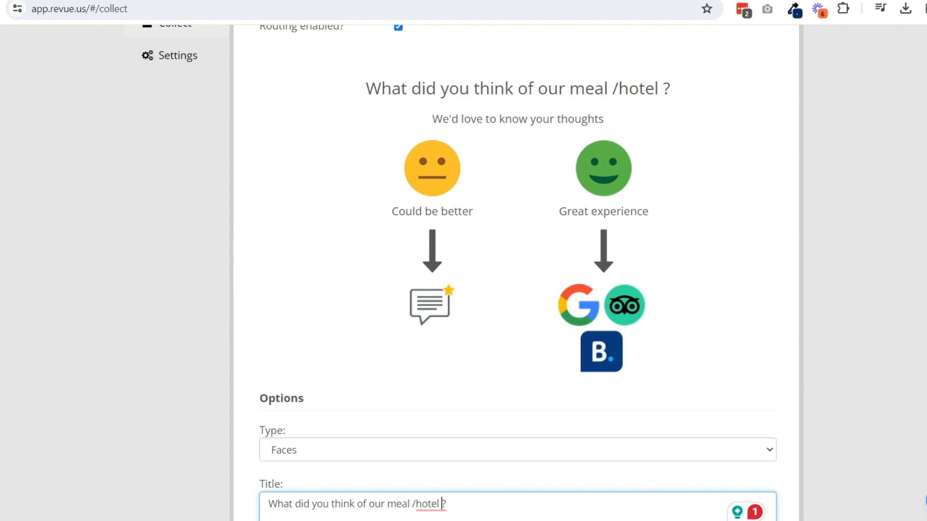
scroll(516, 270, down, 5)
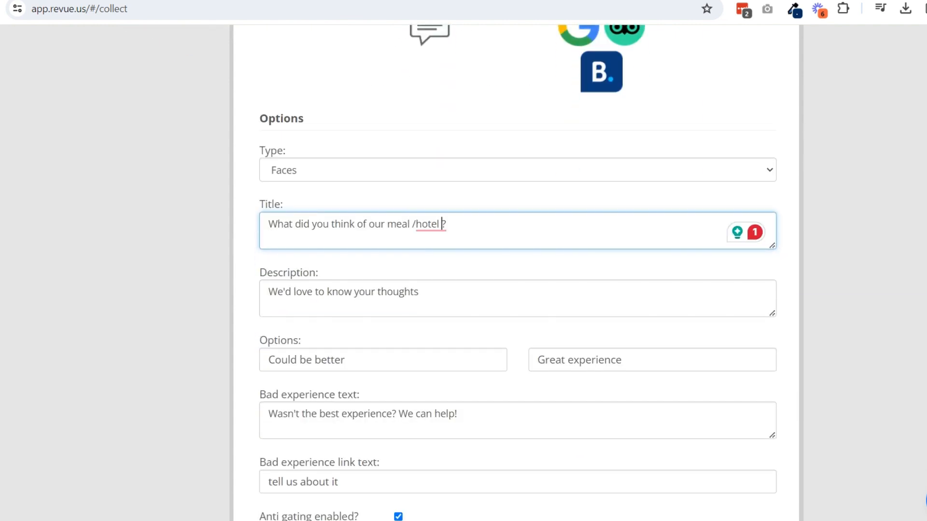
scroll(517, 270, down, 3)
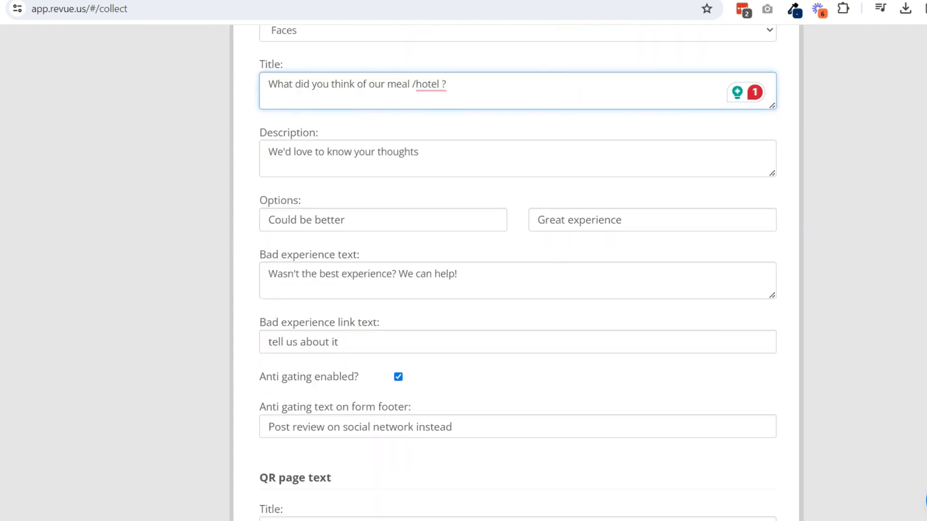
scroll(516, 270, down, 4)
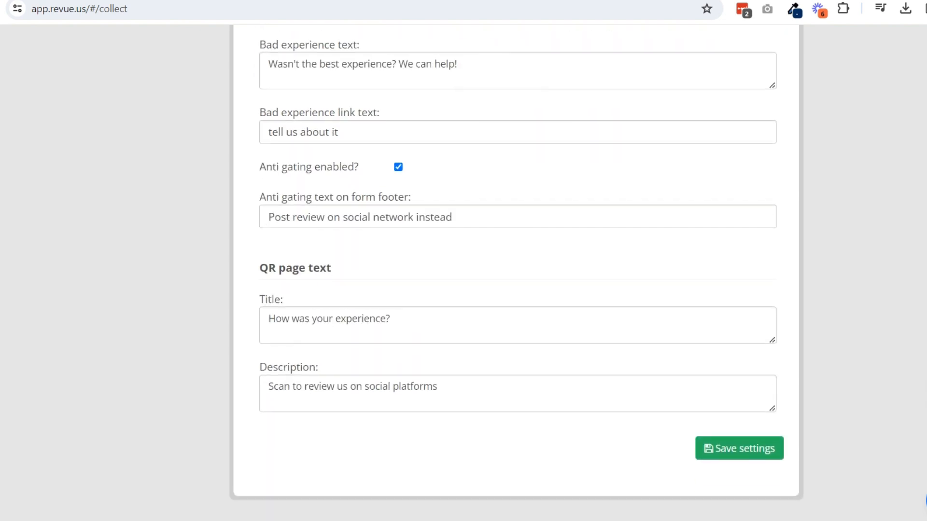
scroll(516, 270, up, 15)
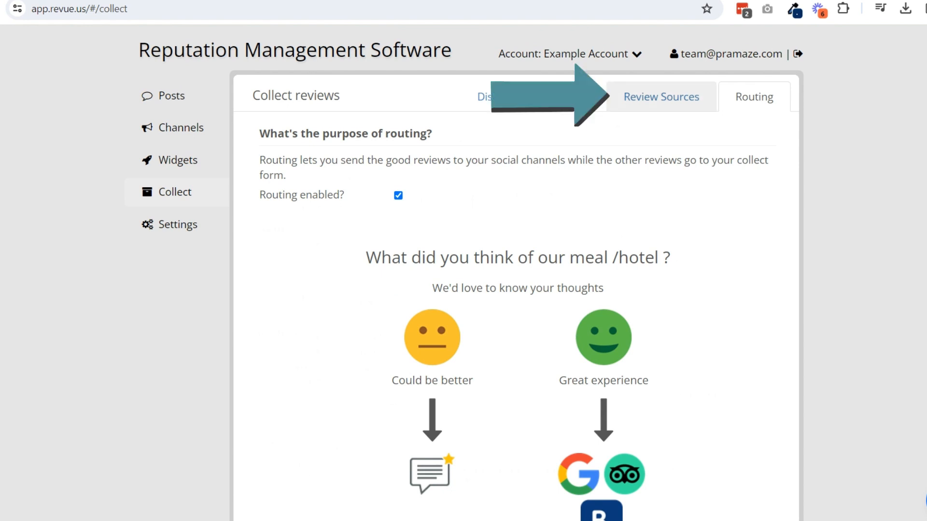
Add the TripAdvisor Hard Rock Cafe channel to the review sources from the existing channels
click(661, 97)
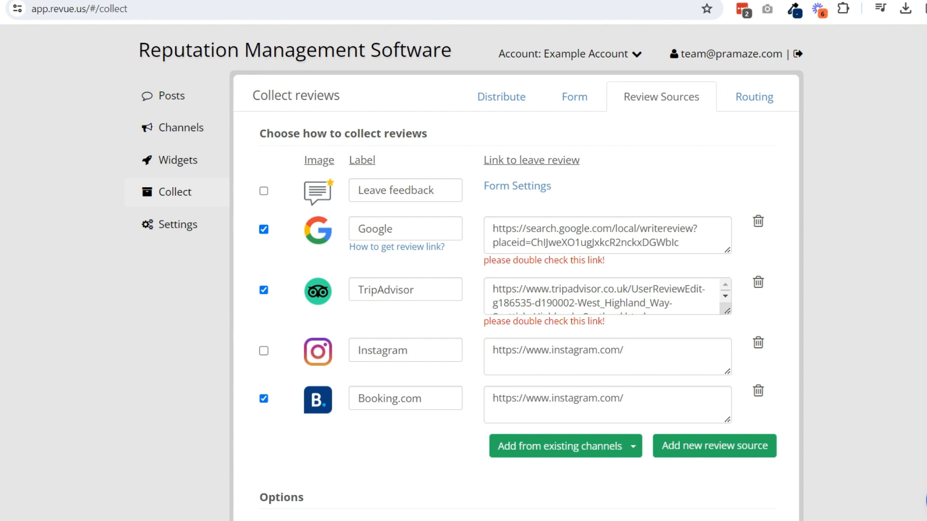
scroll(514, 290, down, 3)
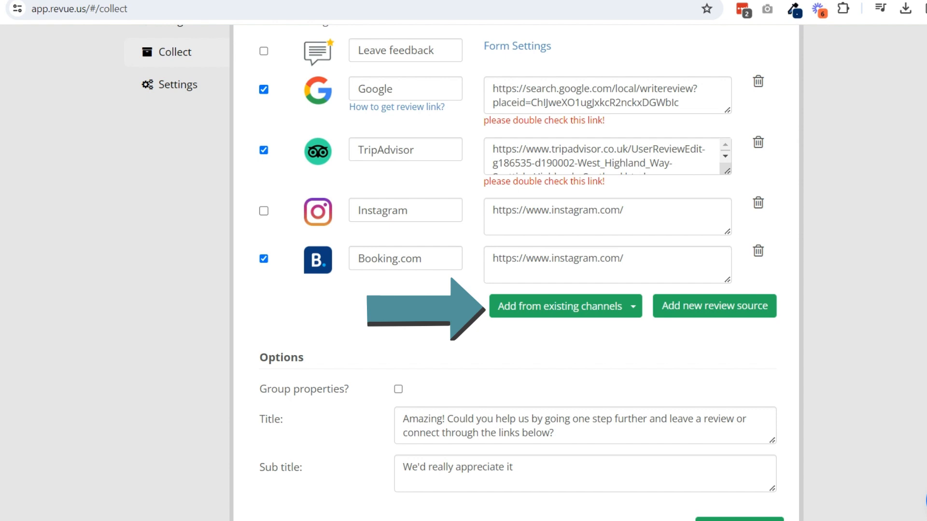
click(560, 306)
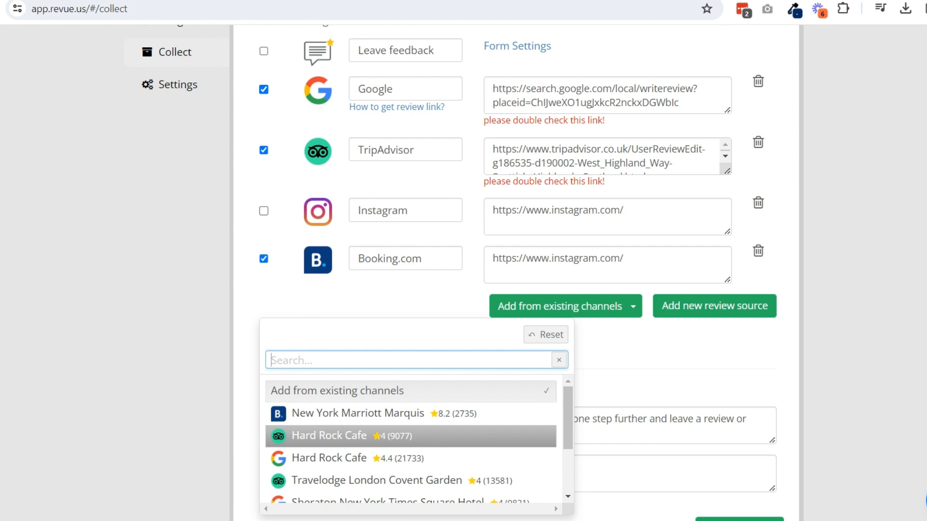
key(Return)
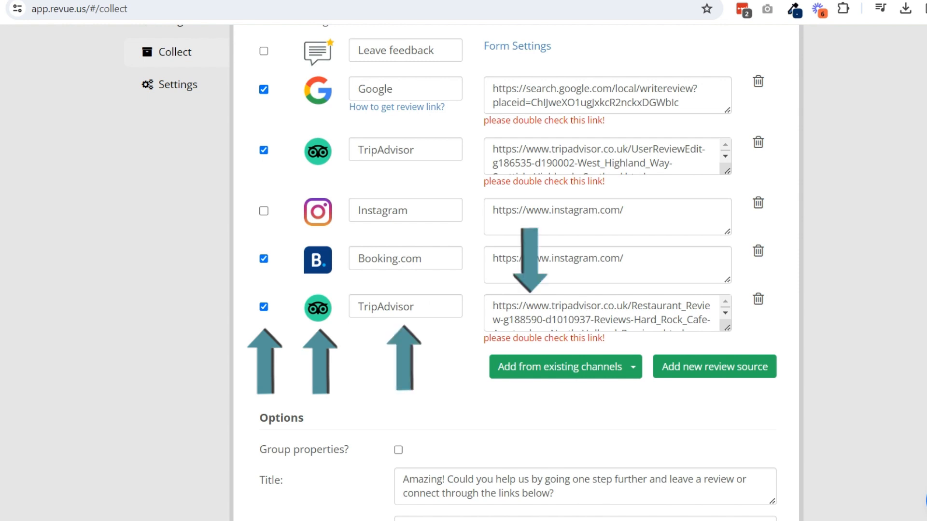
drag(484, 337, 605, 338)
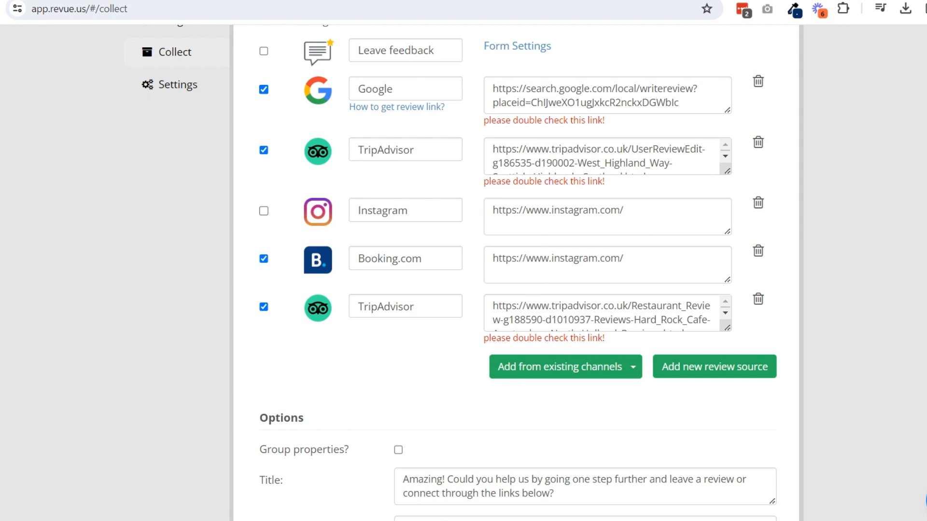
Delete the Booking.com entry from the review sources
triple_click(558, 258)
click(757, 251)
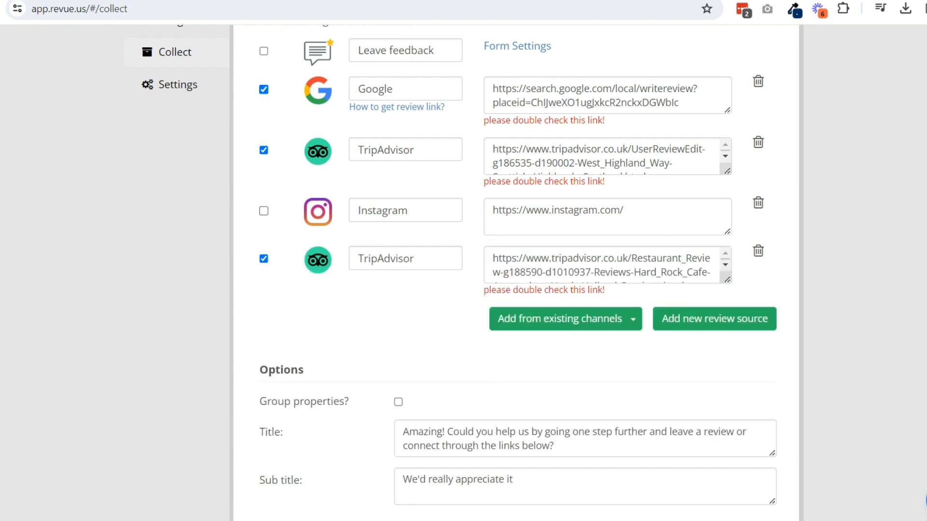
Disable the Hard Rock Cafe TripAdvisor review source and enable it again
click(264, 258)
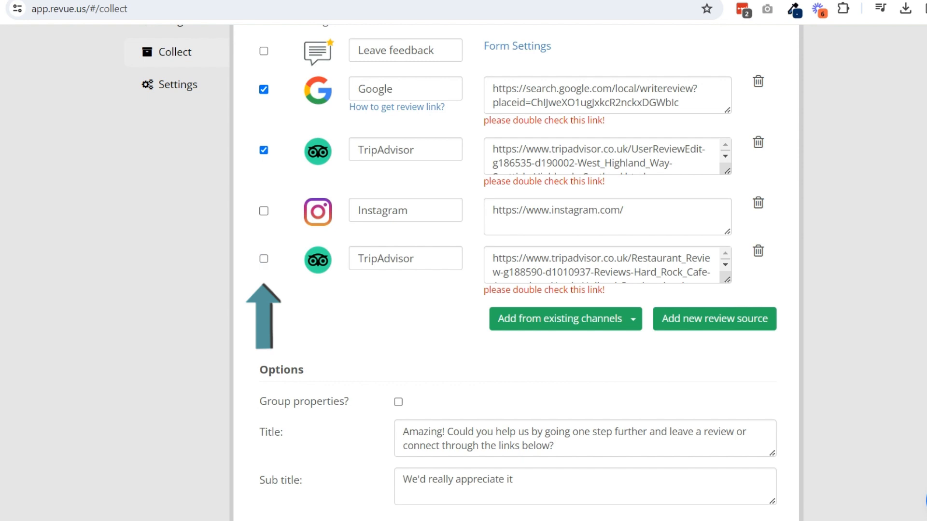
click(264, 258)
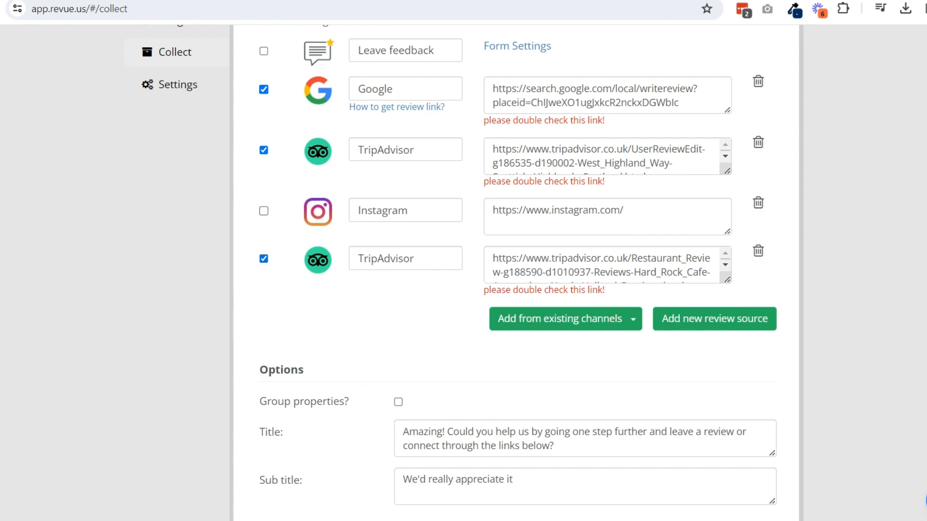
scroll(515, 273, down, 2)
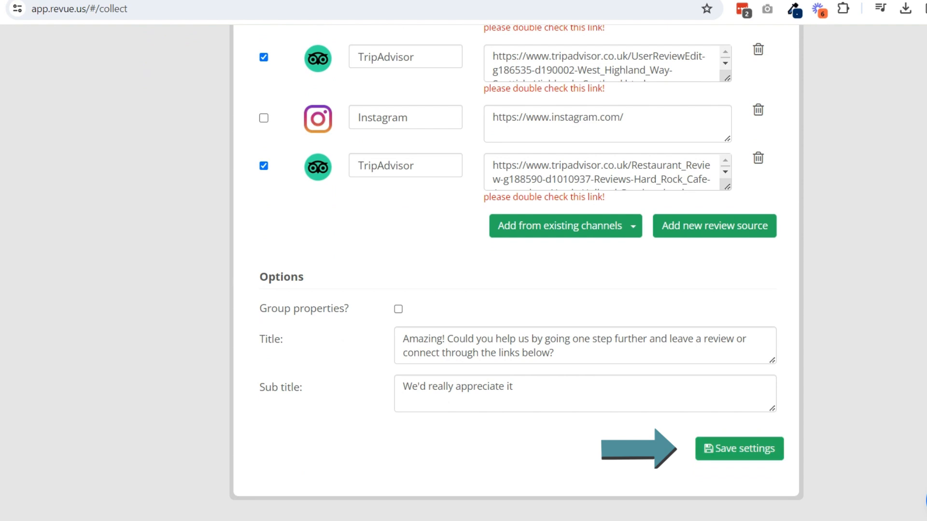
Save the review source settings and check the Great experience path in the collect page preview
click(739, 448)
scroll(517, 271, up, 5)
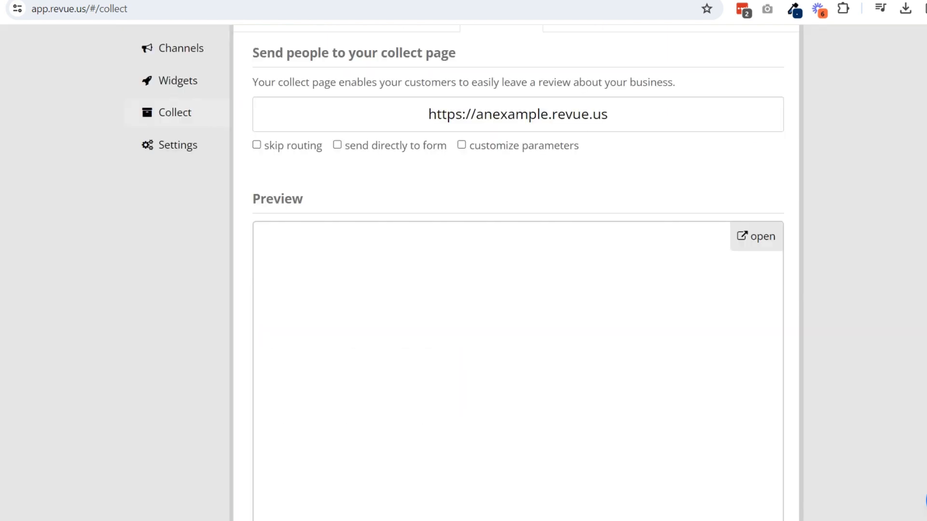
scroll(517, 270, down, 3)
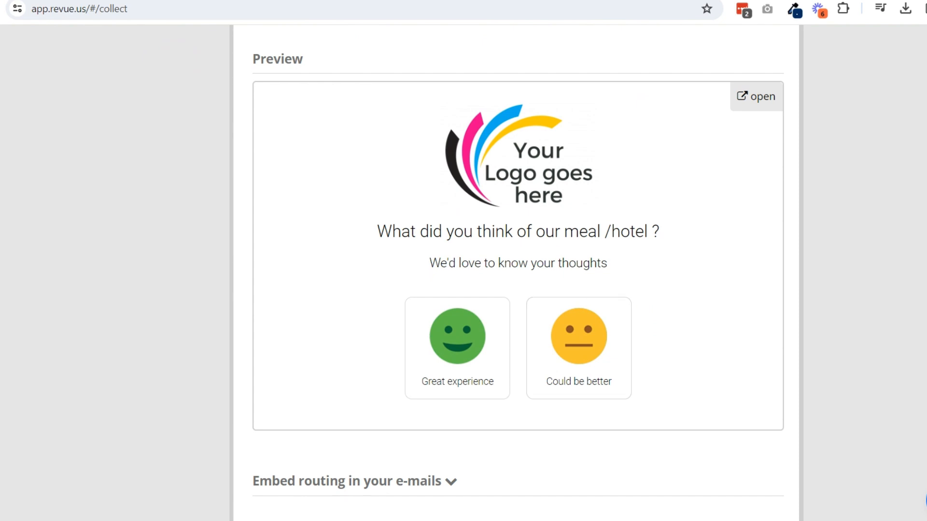
drag(560, 232, 660, 231)
click(457, 356)
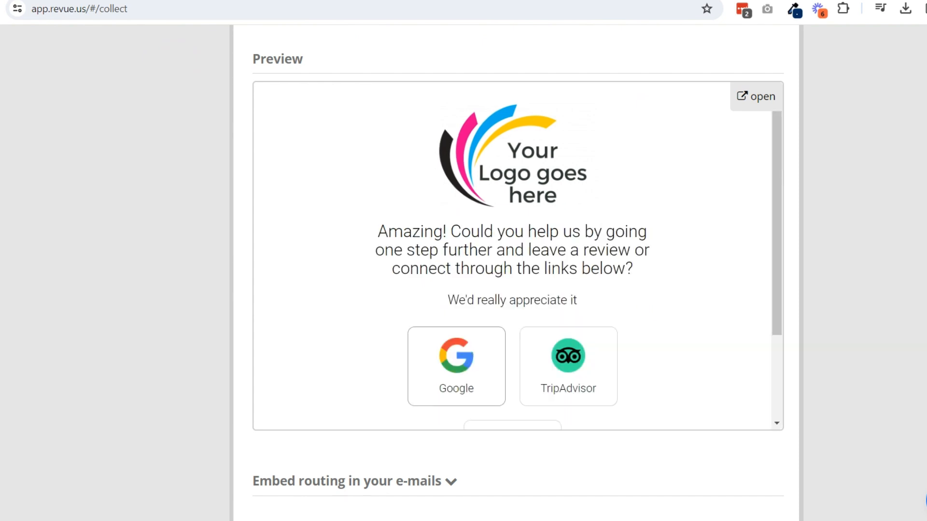
scroll(475, 272, down, 3)
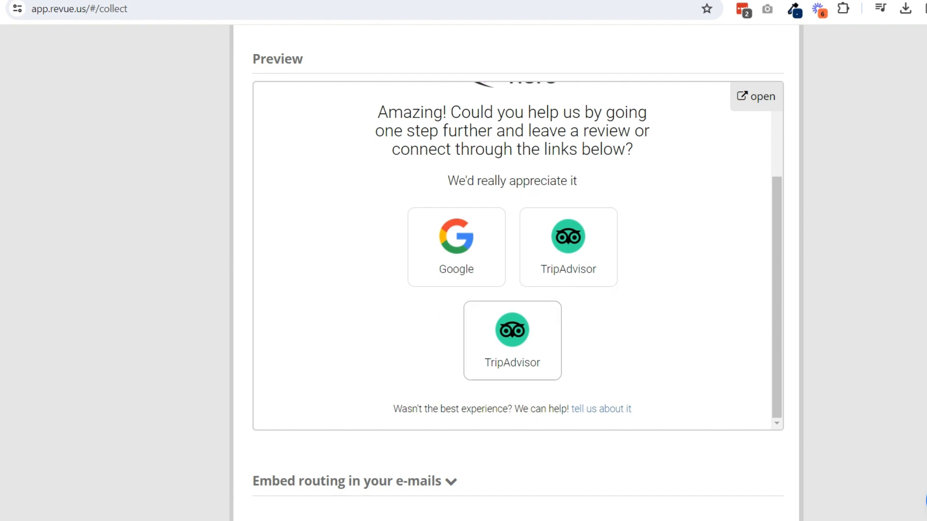
scroll(517, 289, up, 5)
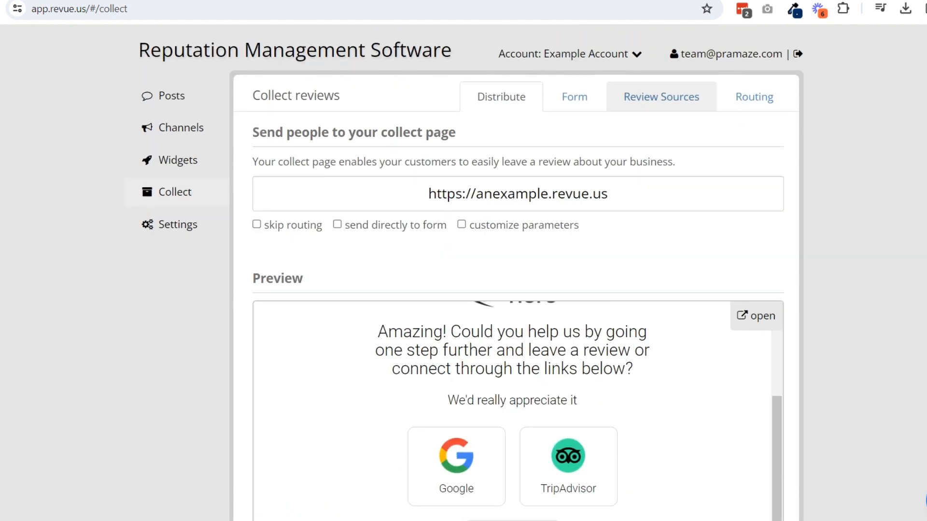
Delete the Hard Rock Cafe TripAdvisor entry from the review sources and save the settings
click(661, 96)
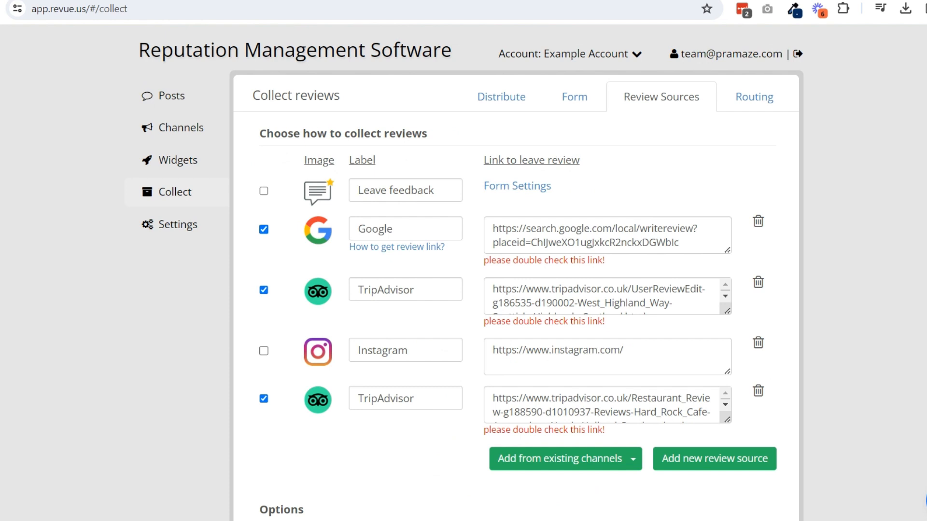
click(758, 391)
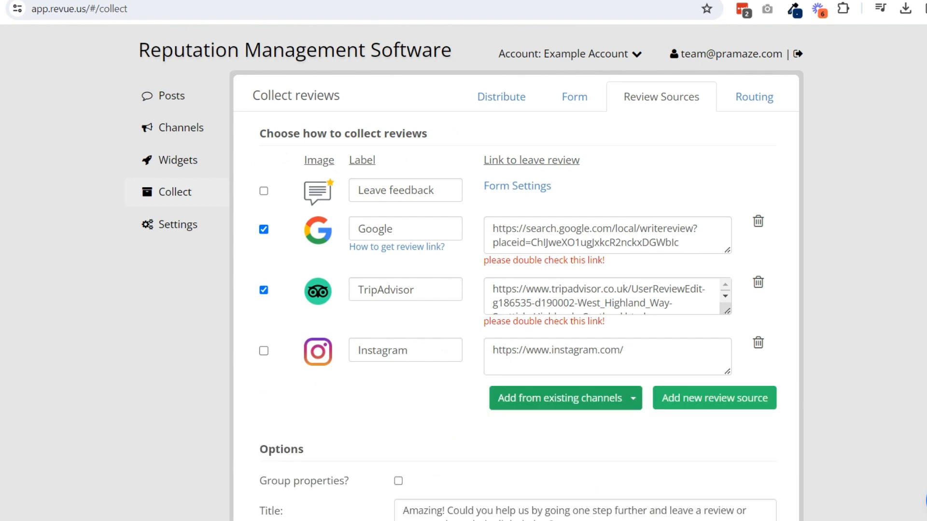
scroll(738, 434, down, 4)
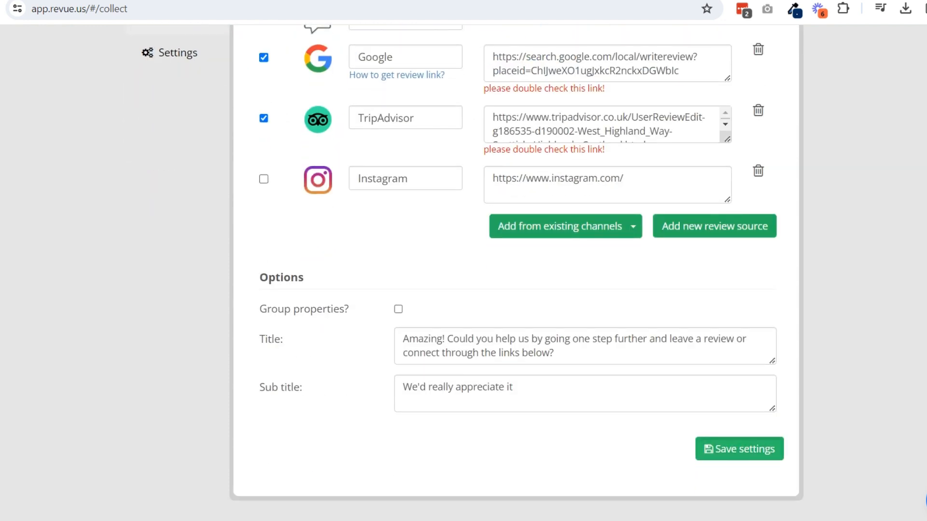
click(739, 449)
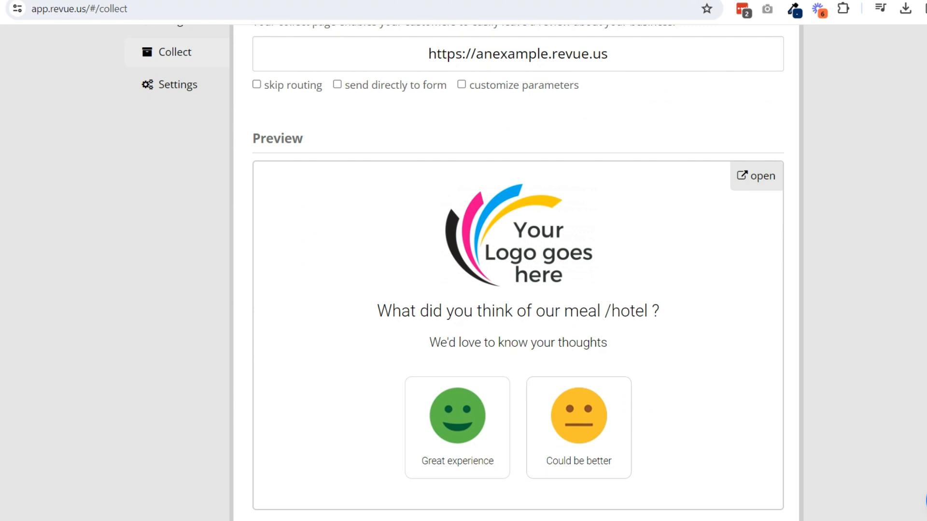
Follow the Could be better path in the collect page preview and examine its feedback form
click(579, 427)
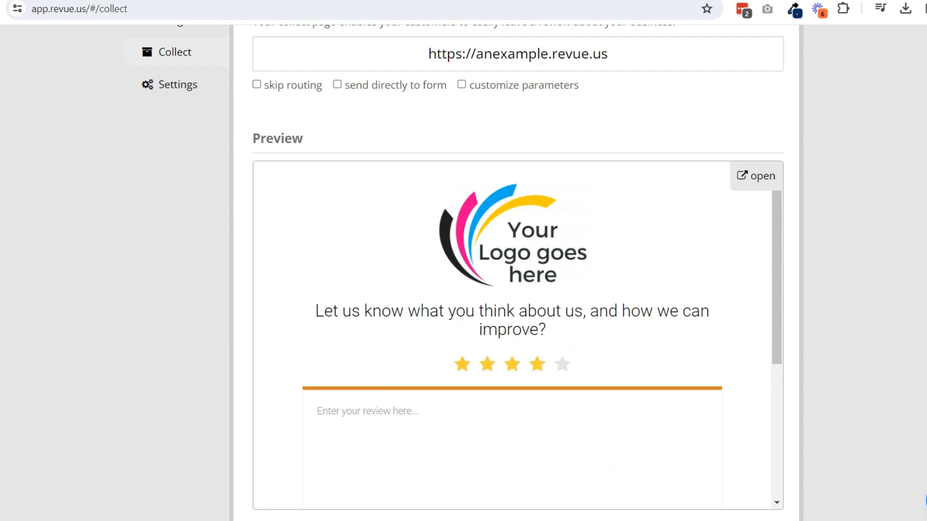
scroll(512, 365, down, 1)
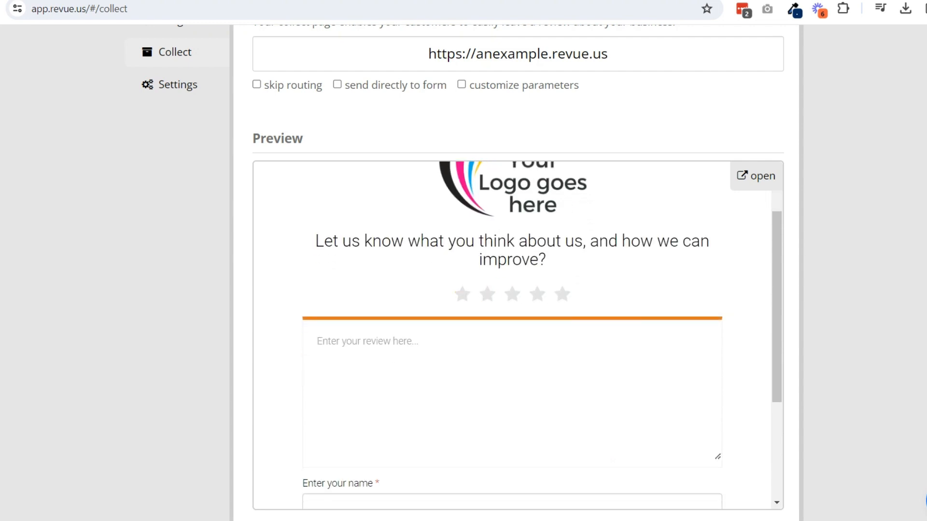
scroll(512, 338, down, 3)
scroll(512, 338, up, 6)
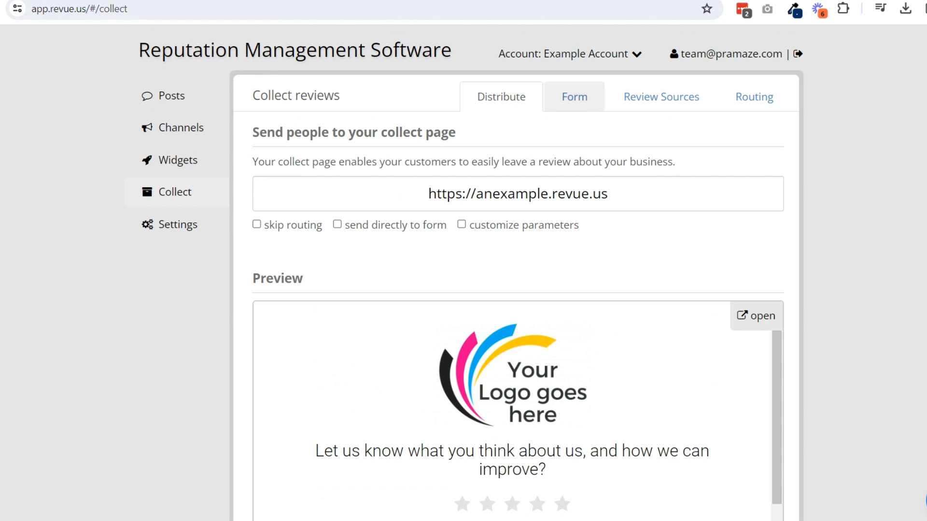
Look at the form settings, and examine the name and email address fields in the feedback form preview
click(575, 96)
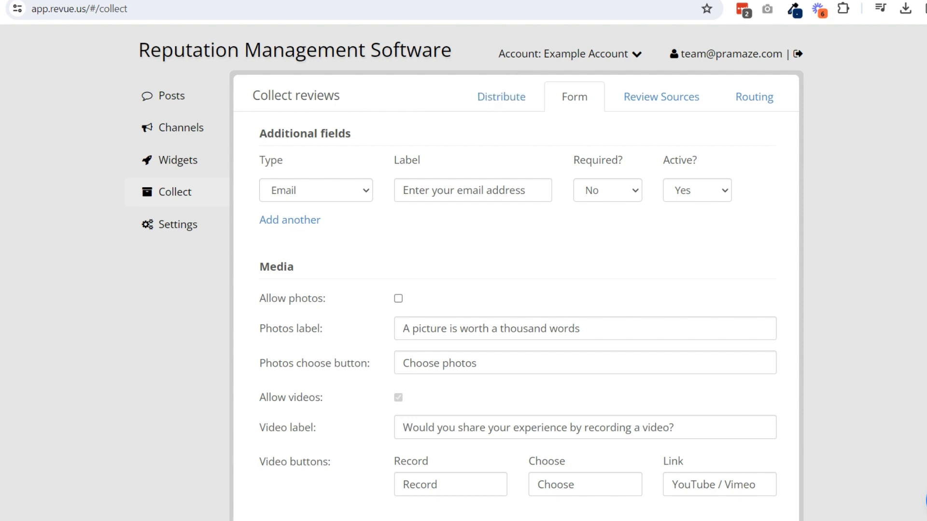
click(500, 97)
scroll(516, 270, down, 5)
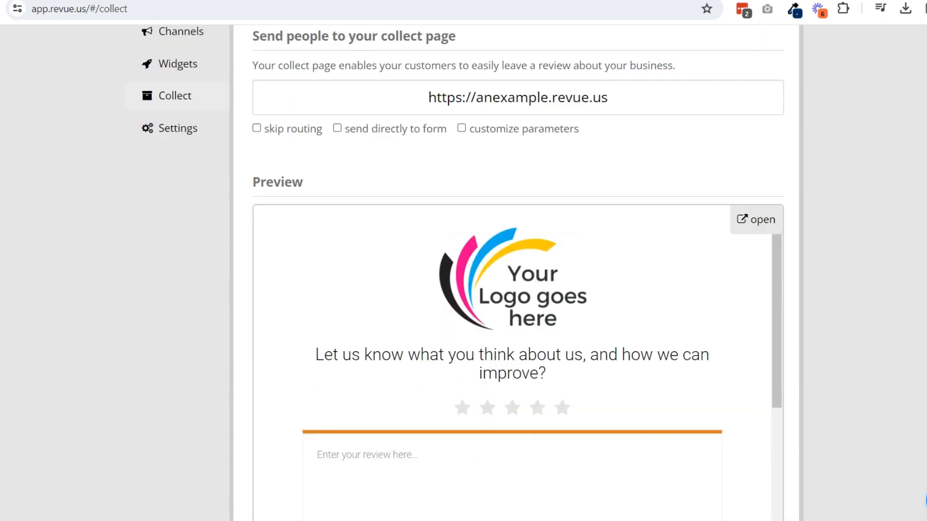
scroll(517, 193, down, 5)
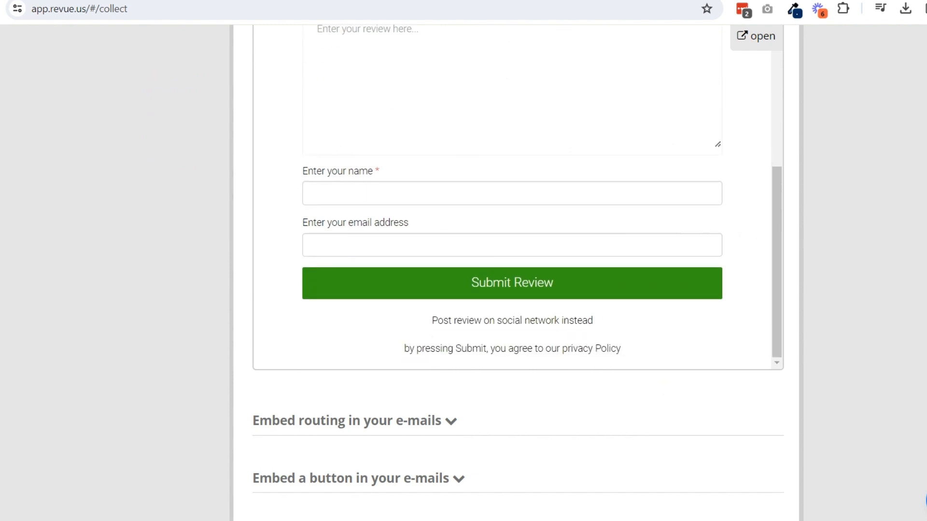
triple_click(337, 171)
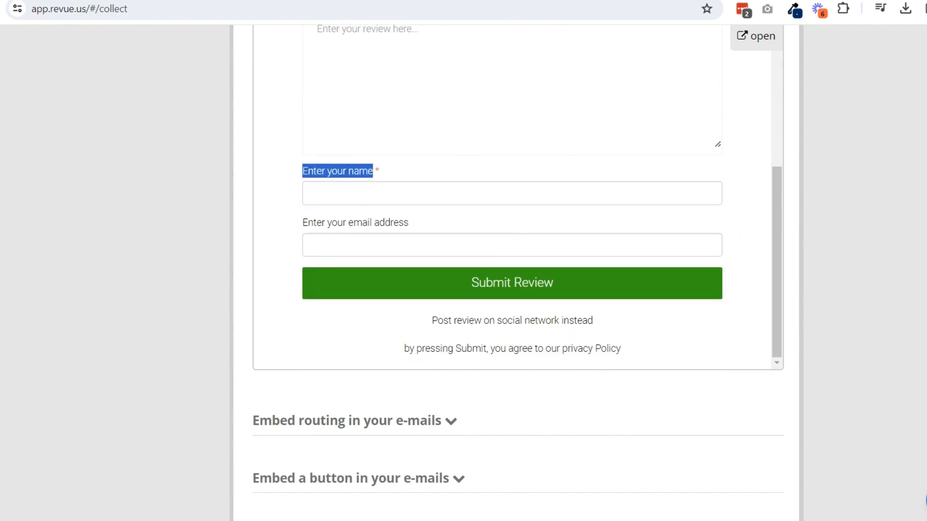
drag(303, 223, 409, 223)
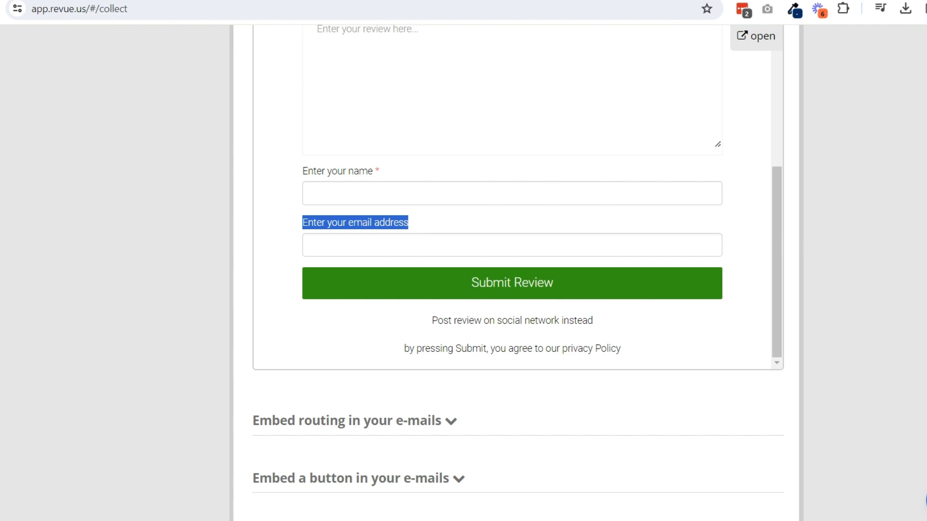
click(409, 223)
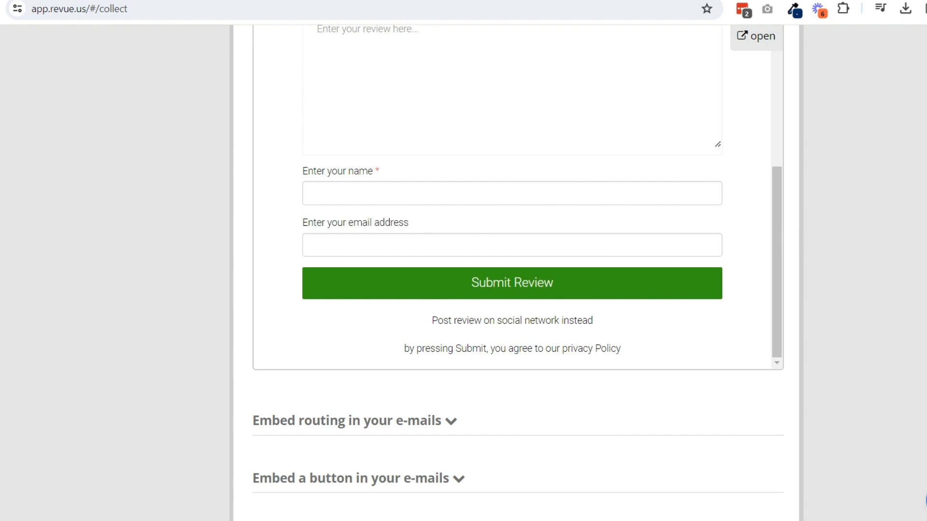
scroll(511, 193, up, 10)
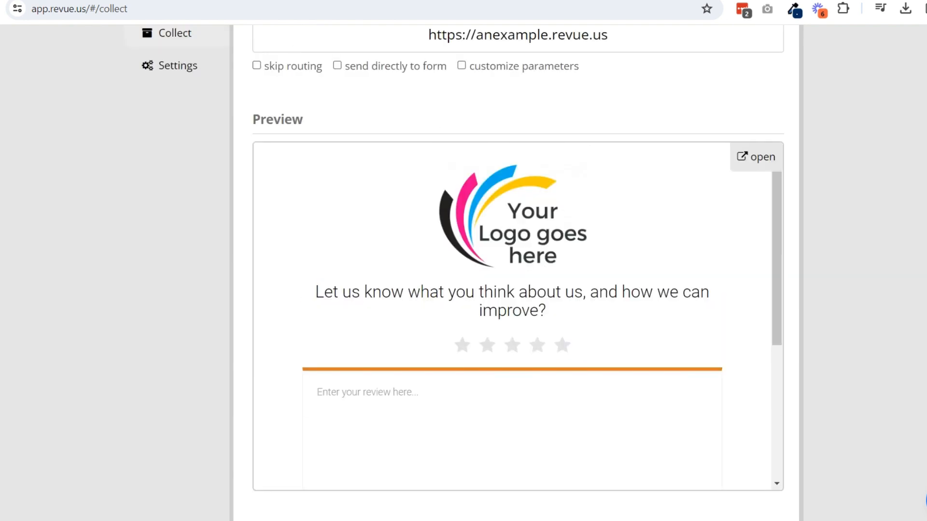
Set the email field's Active option to No in the form's additional fields and save the settings
click(574, 97)
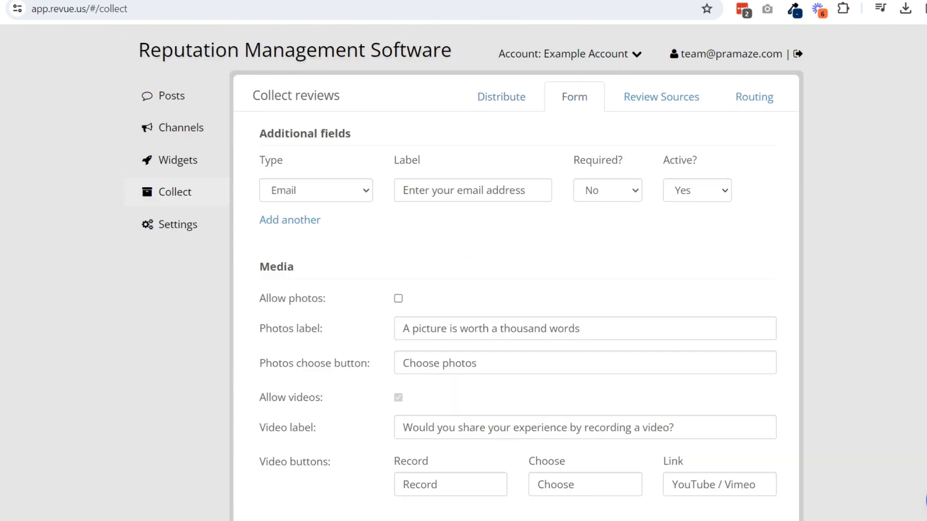
drag(402, 190, 525, 190)
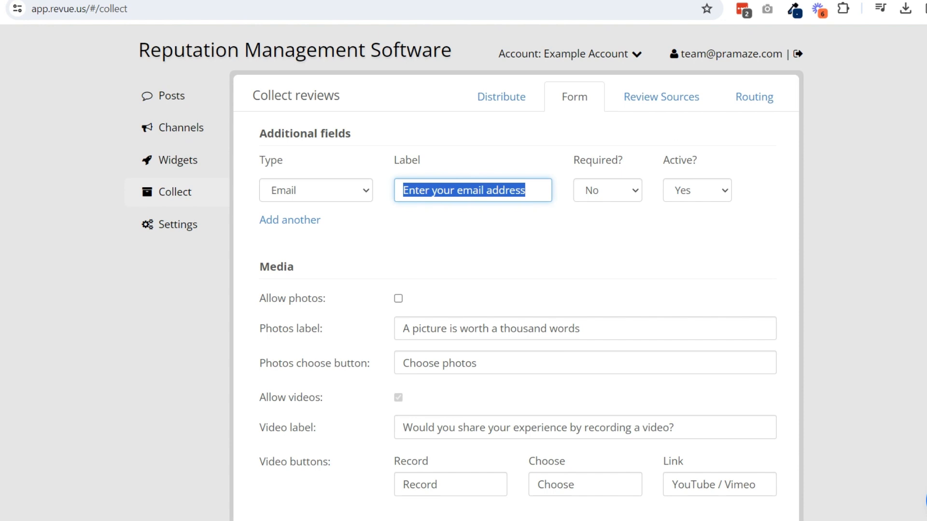
click(697, 191)
click(682, 209)
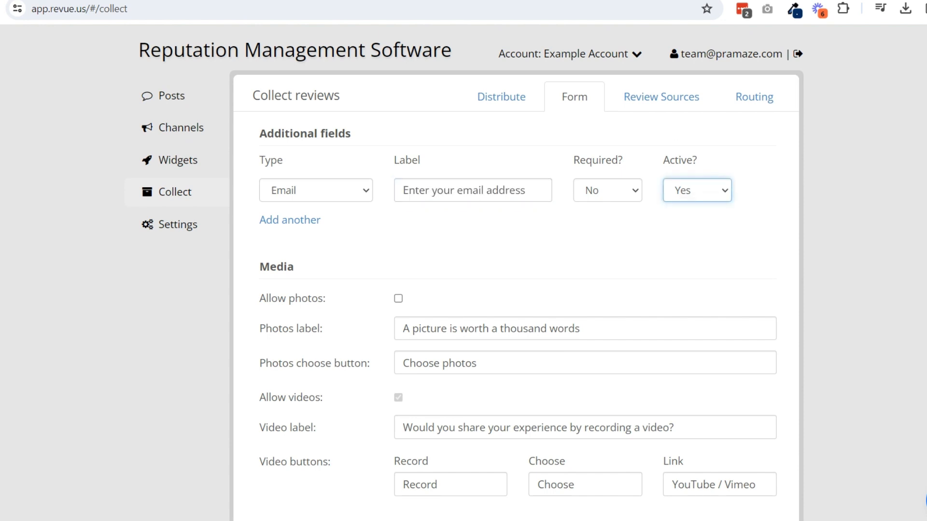
scroll(683, 208, down, 1)
scroll(811, 319, down, 15)
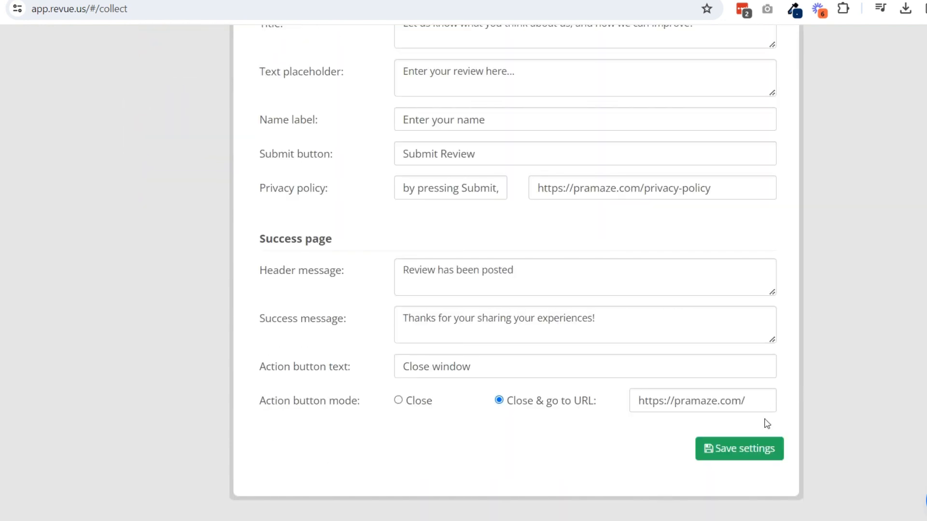
click(743, 456)
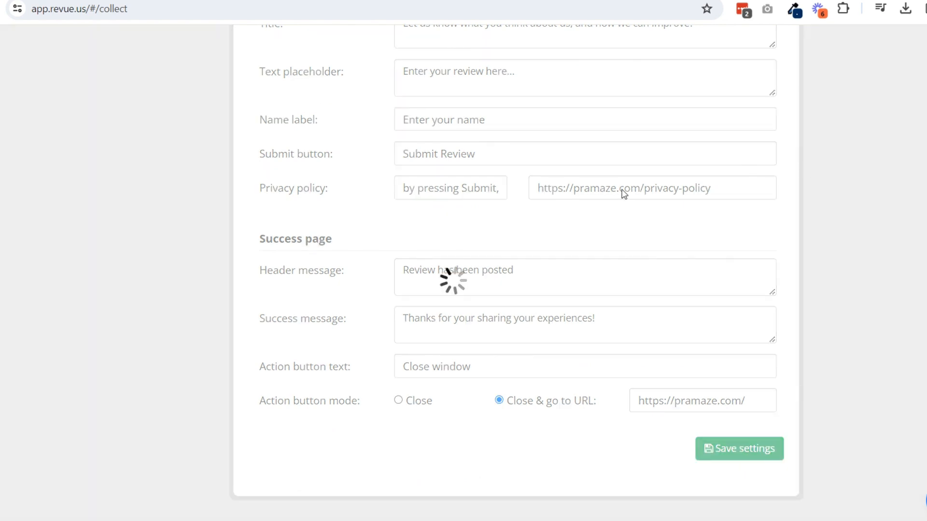
Recheck the fields of the Could be better feedback form in the preview after saving
scroll(491, 228, up, 5)
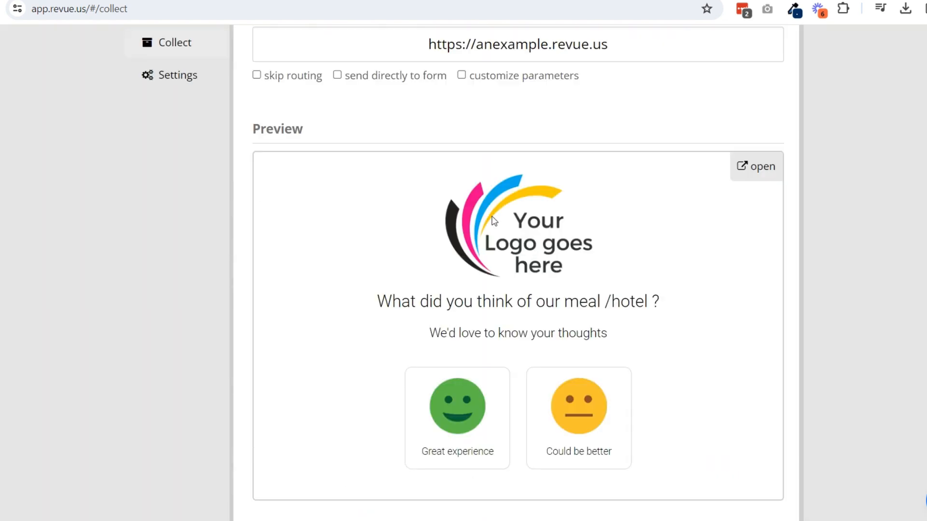
click(588, 425)
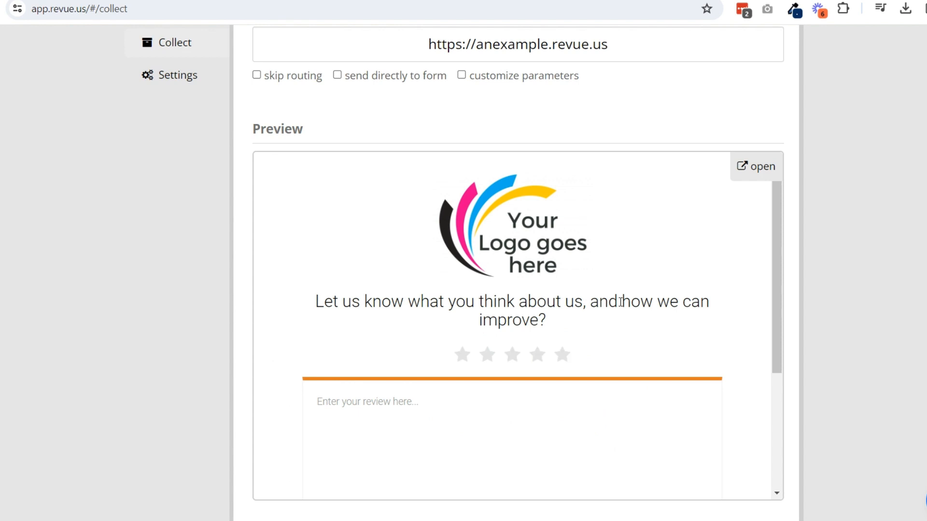
scroll(621, 299, down, 4)
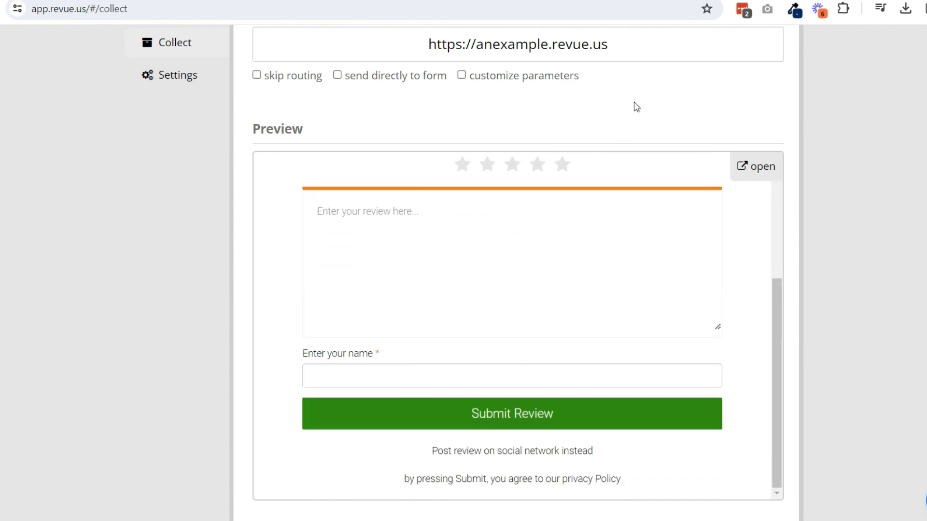
scroll(633, 105, up, 3)
Set the email field's Active option to Yes in the form's additional fields
click(591, 109)
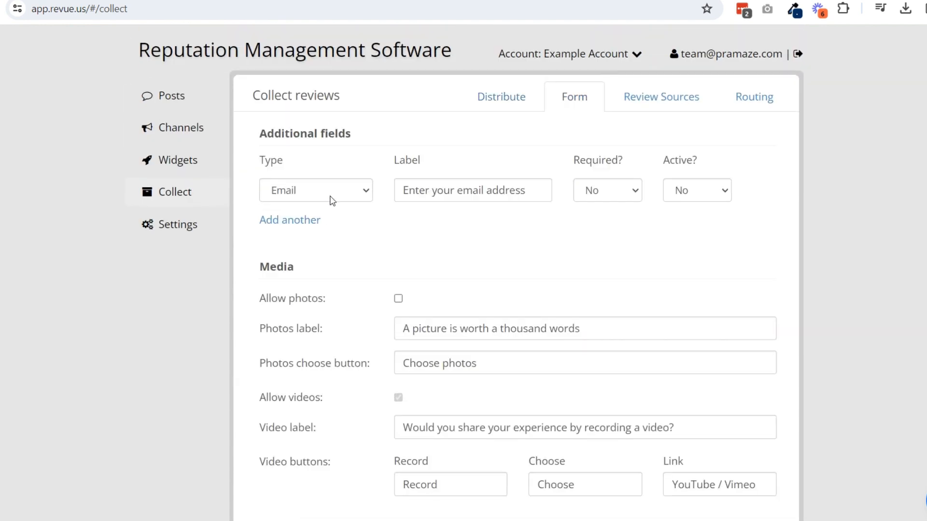
click(685, 189)
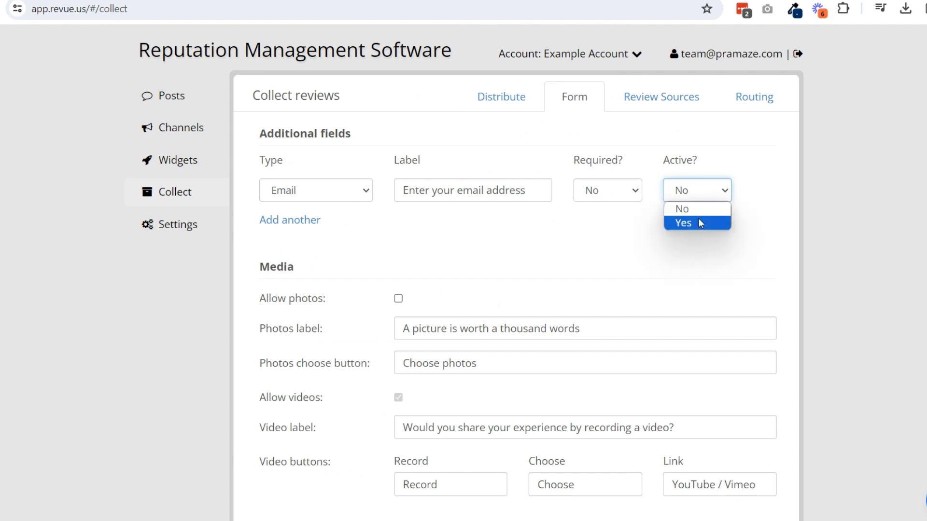
click(703, 224)
Add another form field of type Phone, label it "Phone" and make it required
click(275, 221)
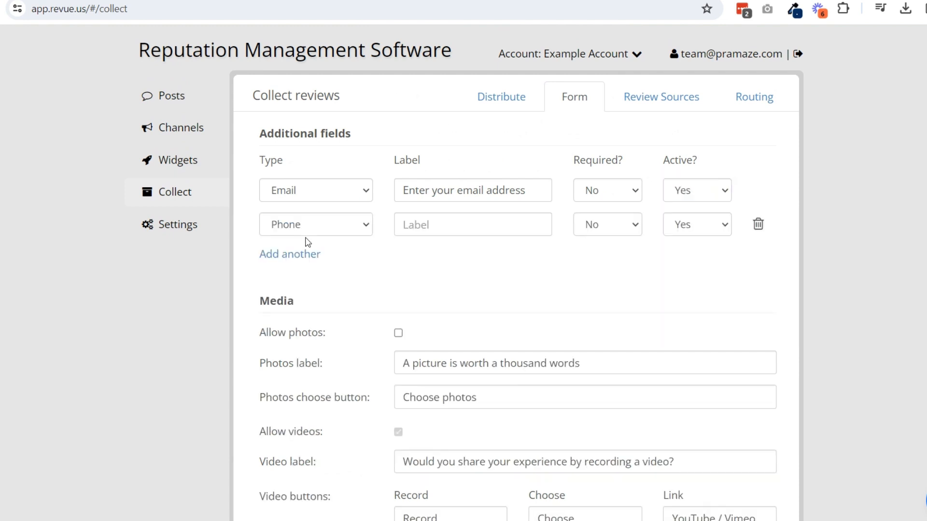
click(308, 231)
click(409, 225)
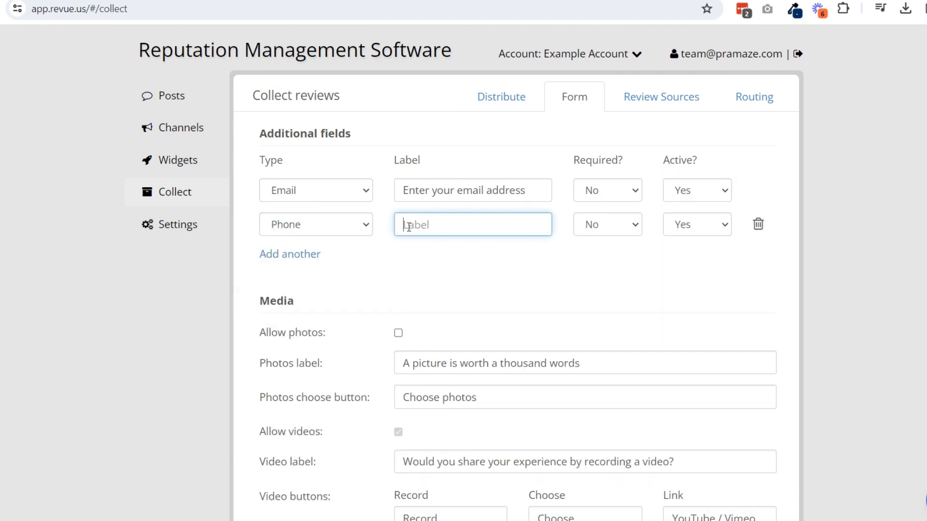
text(Phn)
text(one)
click(613, 236)
click(611, 258)
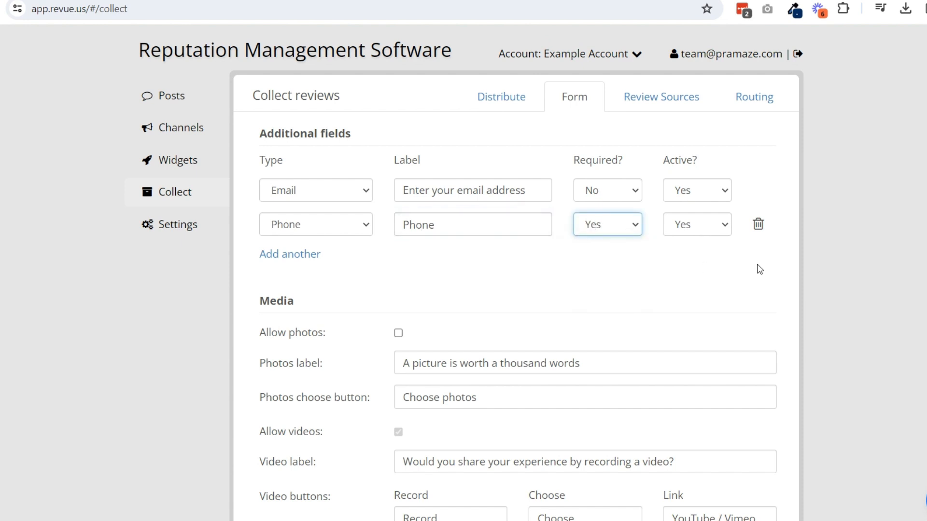
Review the form's media, styling, texts and success page options and save the settings
scroll(482, 338, down, 2)
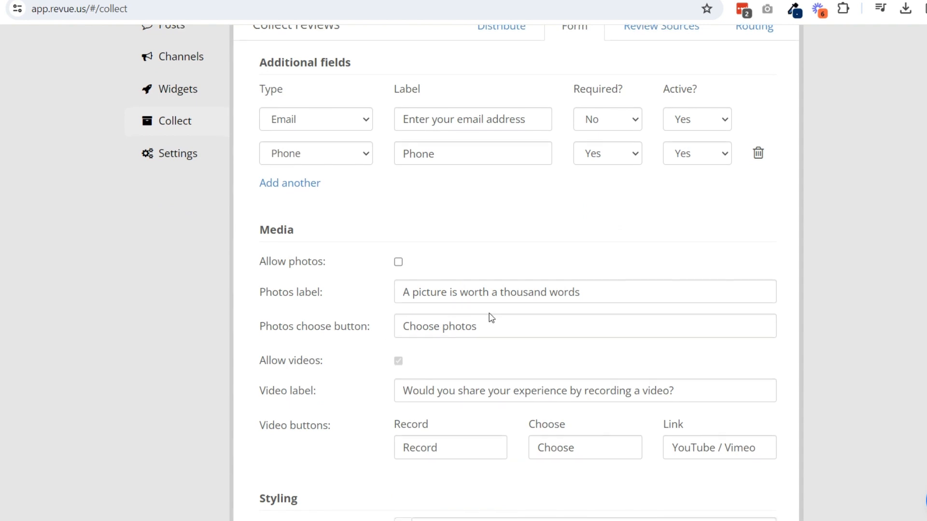
scroll(488, 316, down, 2)
scroll(538, 379, down, 6)
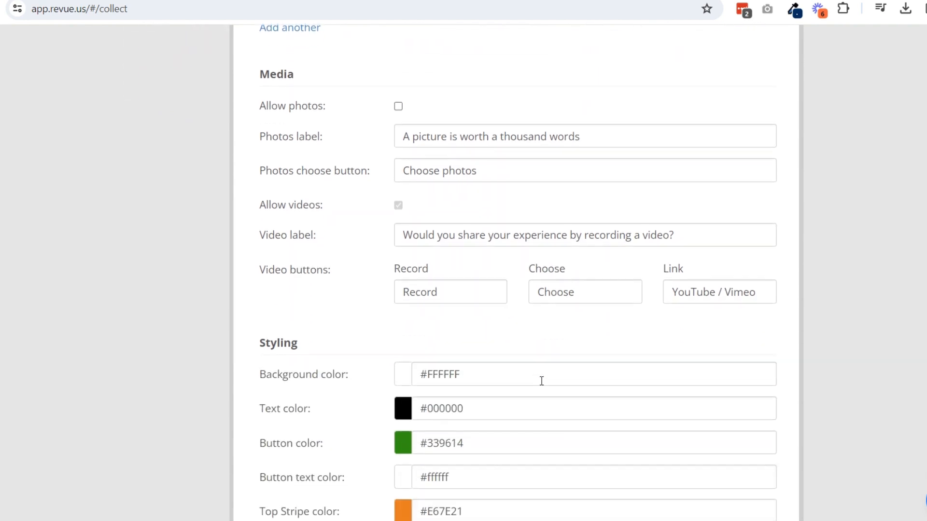
scroll(569, 381, down, 2)
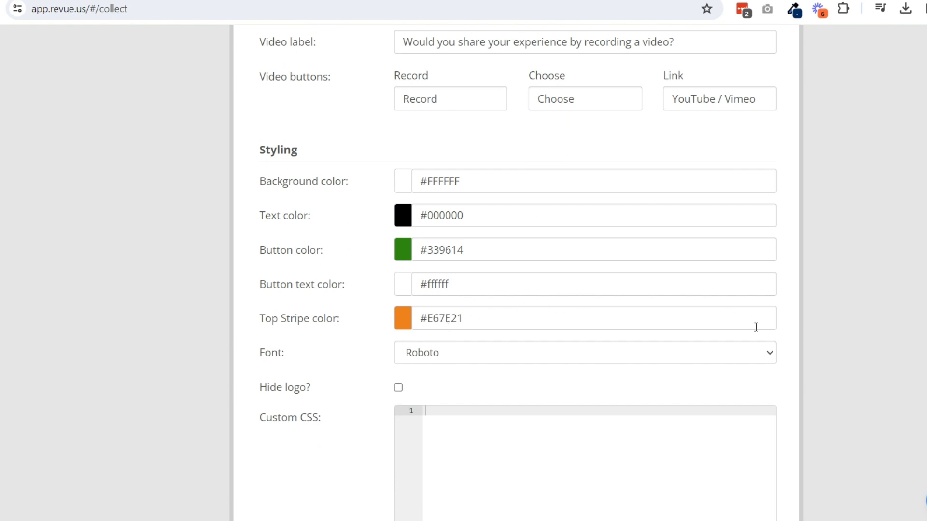
scroll(528, 297, down, 8)
scroll(528, 297, down, 1)
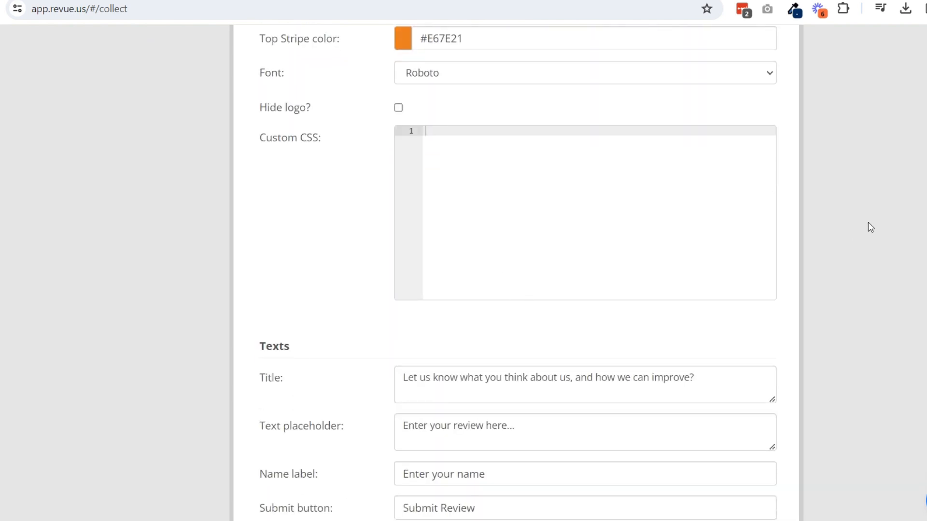
scroll(850, 241, down, 6)
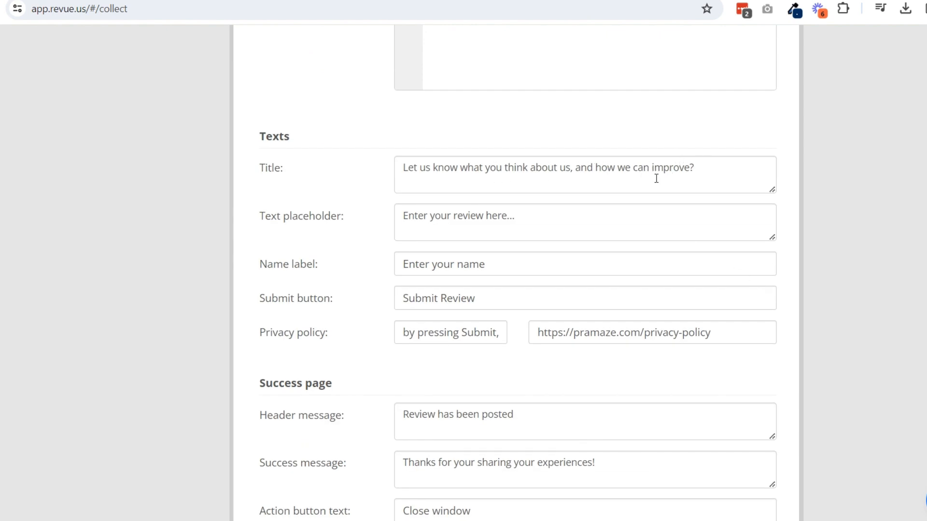
drag(490, 175, 687, 203)
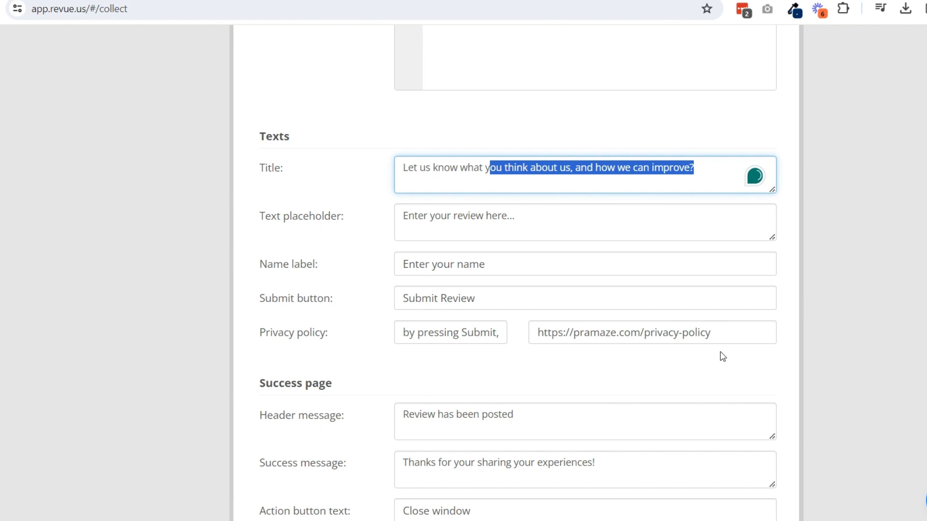
scroll(796, 326, down, 3)
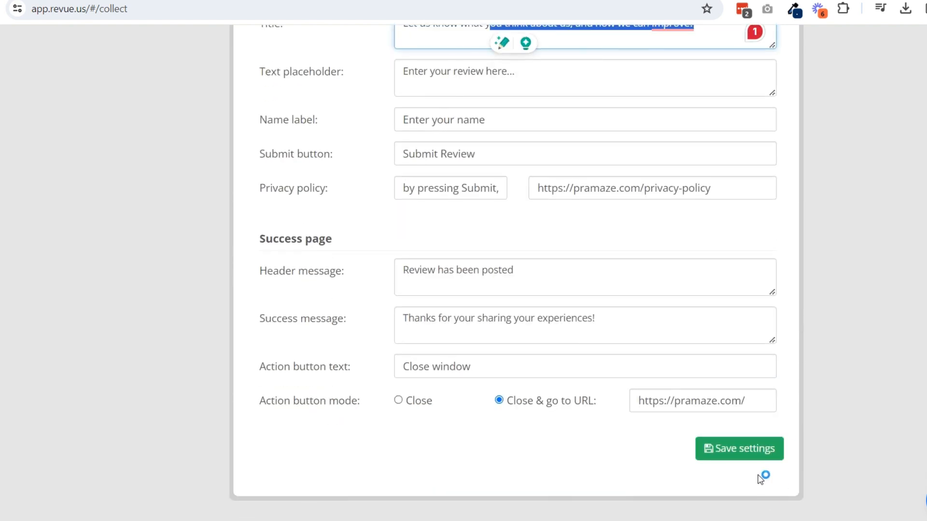
click(745, 452)
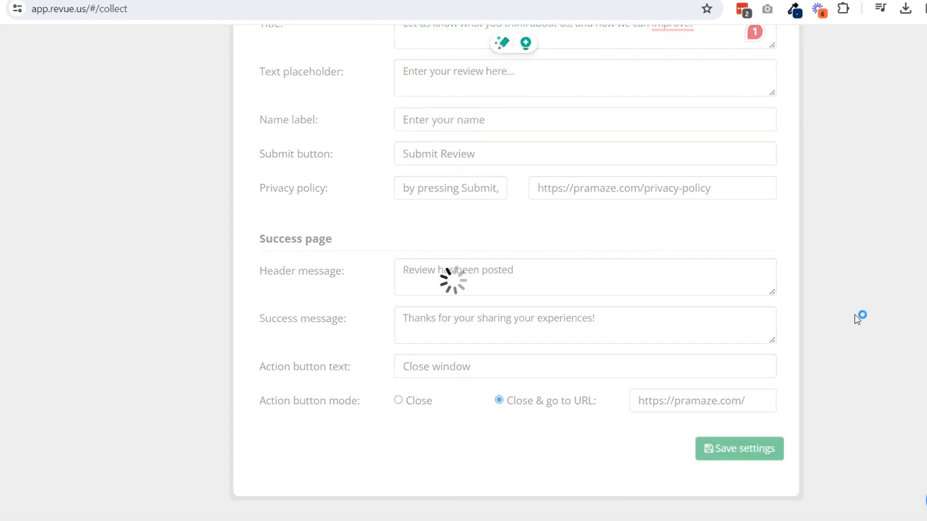
Check the name, email and phone fields of the Could be better form in the collect page preview
scroll(533, 258, up, 7)
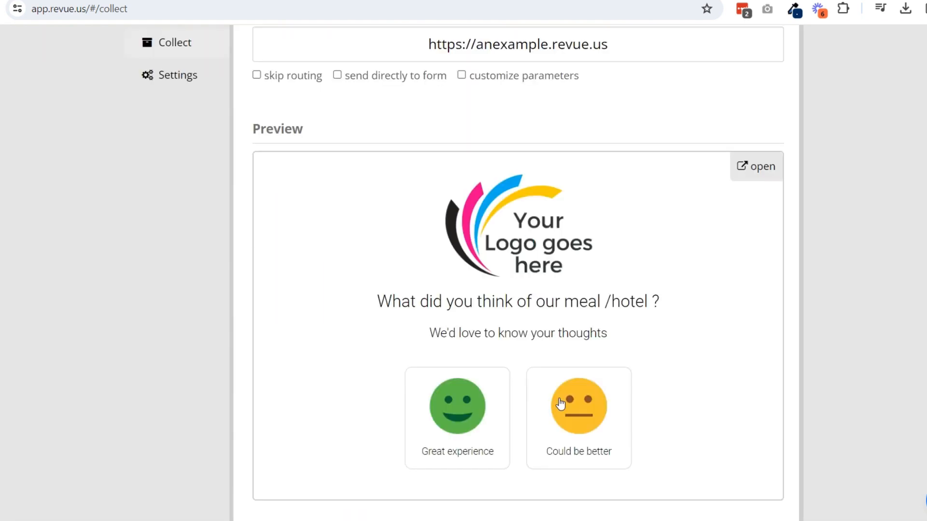
click(577, 430)
scroll(577, 416, down, 4)
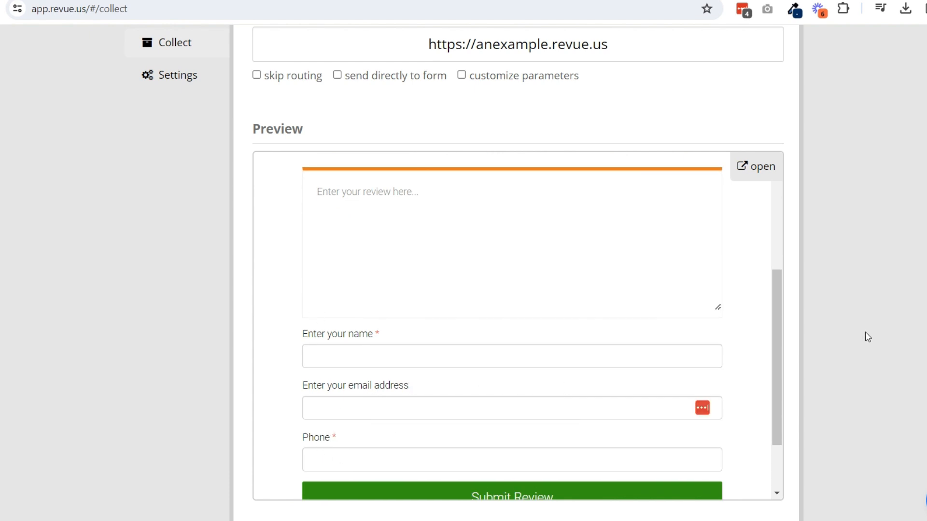
Highlight the full collect page address, then only its subdomain, on the Distribute page
scroll(869, 332, up, 3)
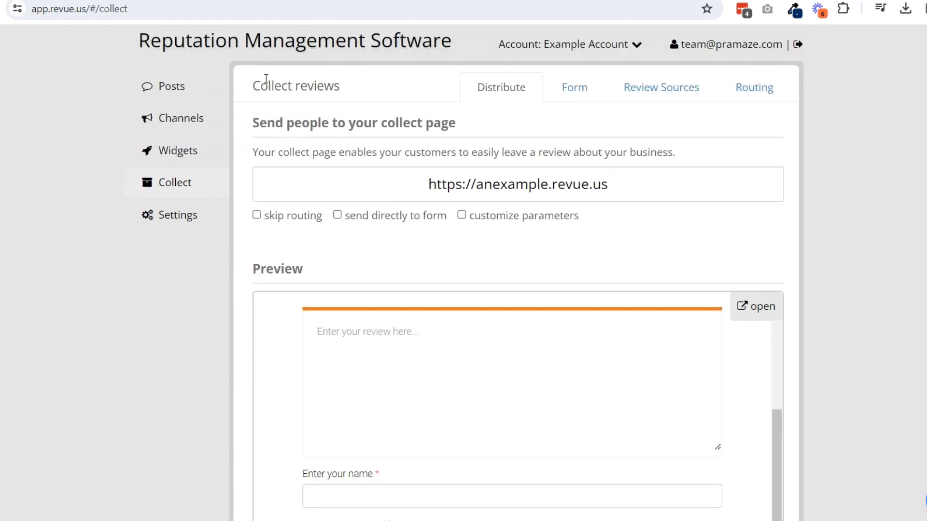
drag(621, 183, 392, 185)
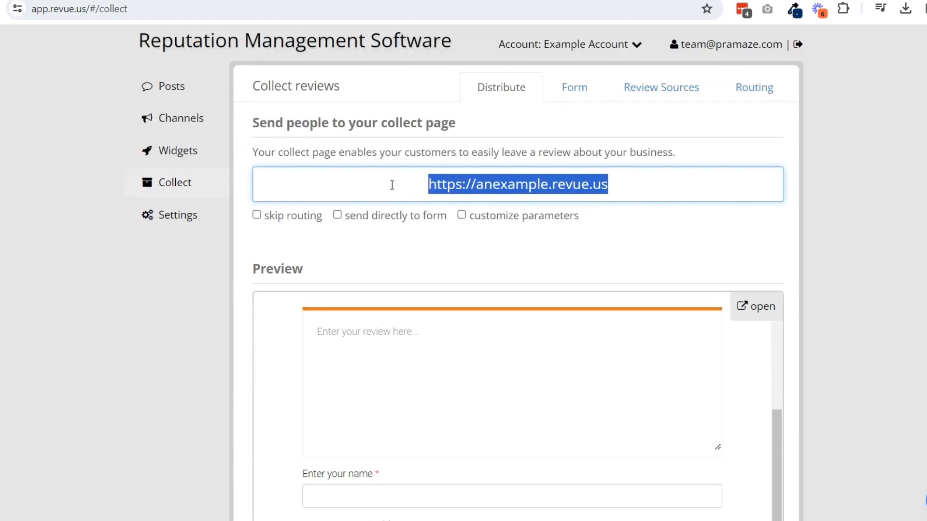
click(809, 237)
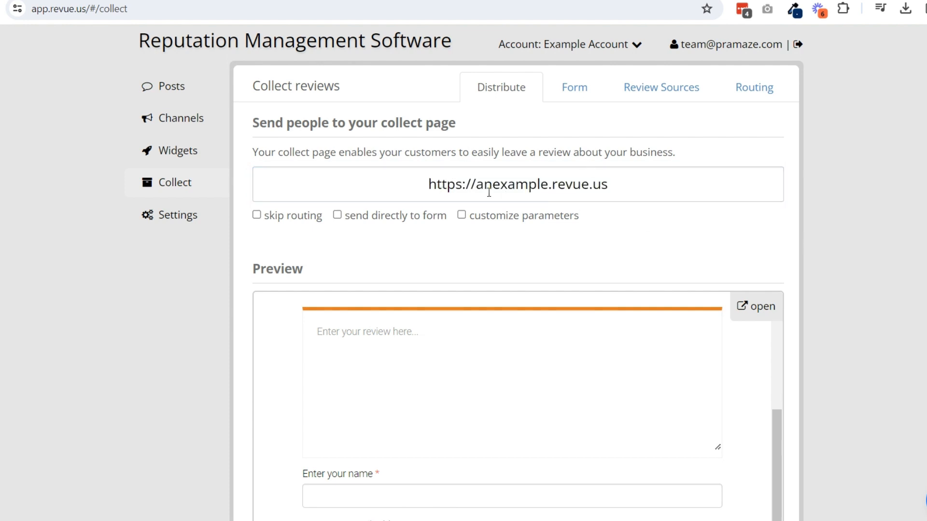
double_click(491, 186)
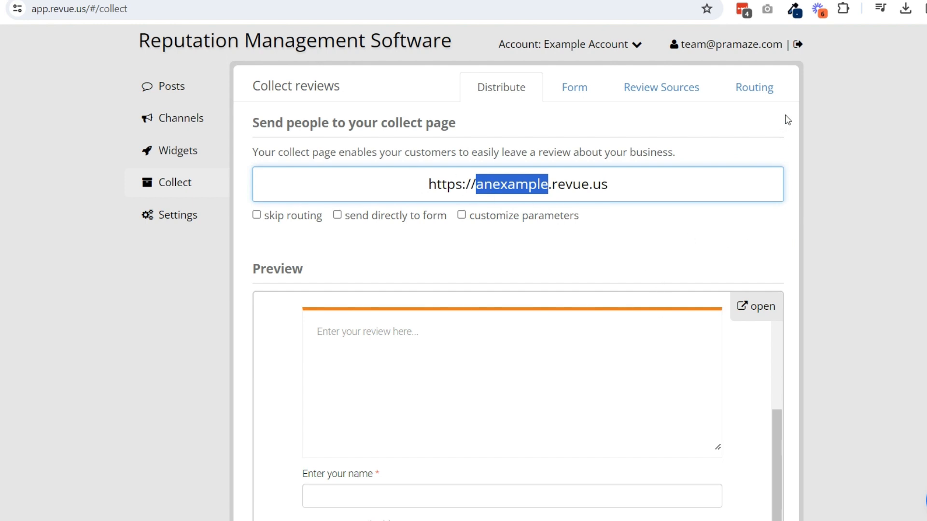
Preview the Great experience route and the review sources it offers on the collect page
scroll(801, 143, down, 4)
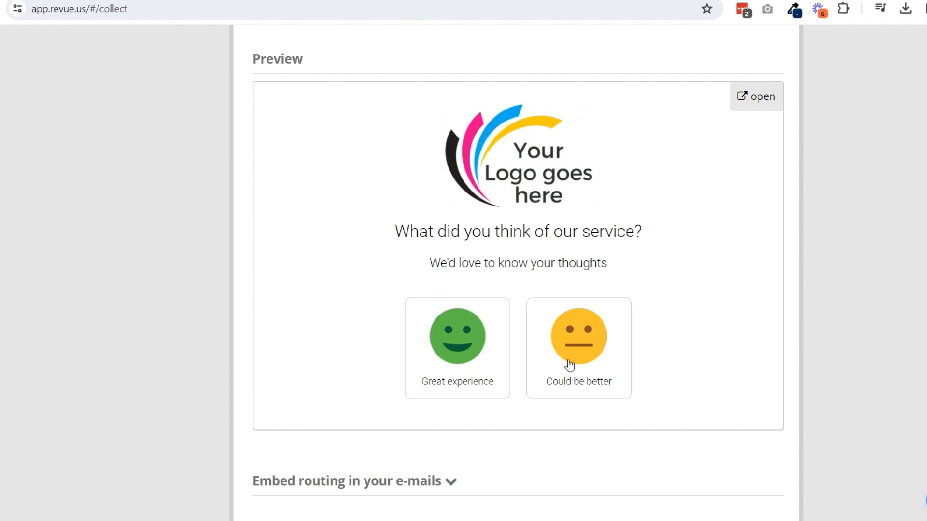
click(475, 345)
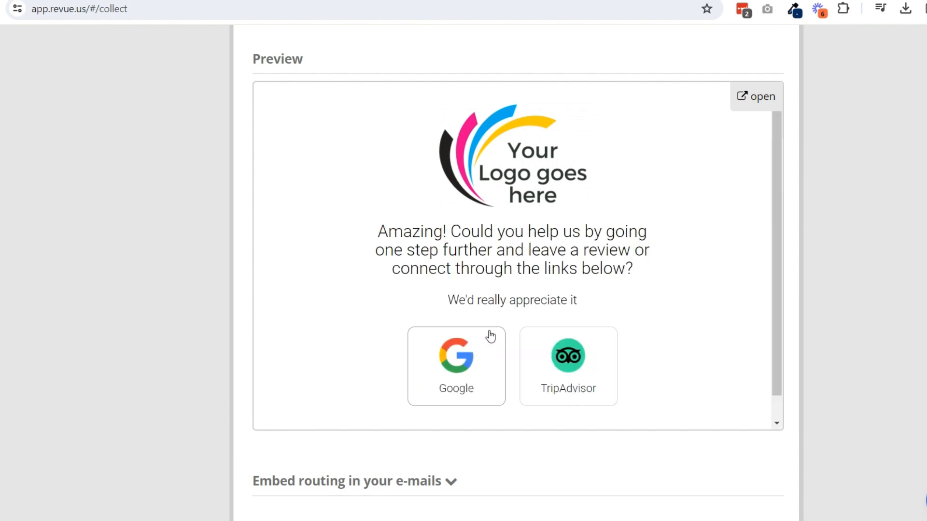
scroll(711, 229, up, 1)
scroll(711, 229, up, 4)
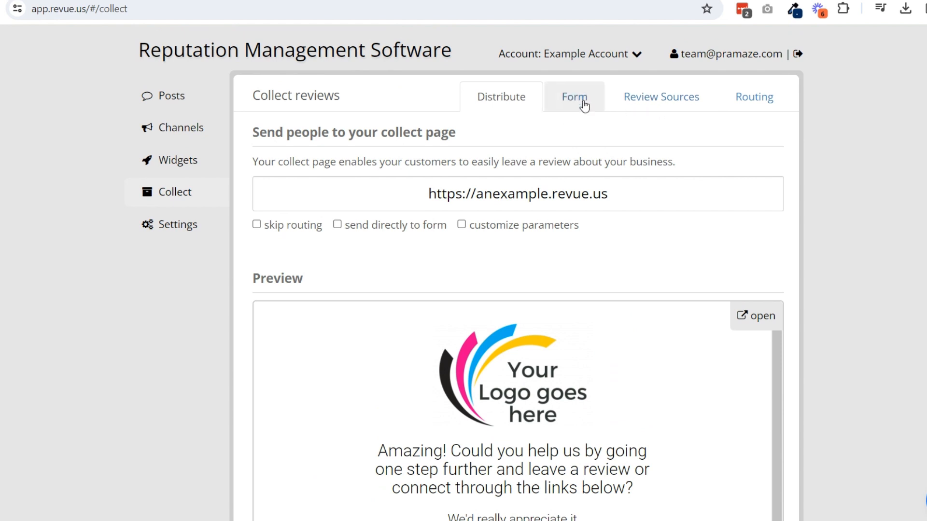
Start adding a new widget and name it "testimonial page example"
click(155, 172)
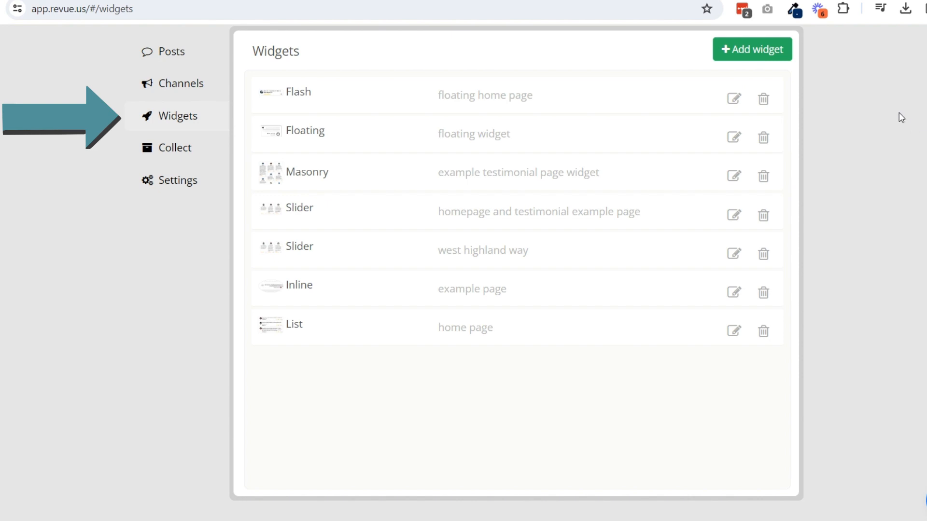
click(760, 52)
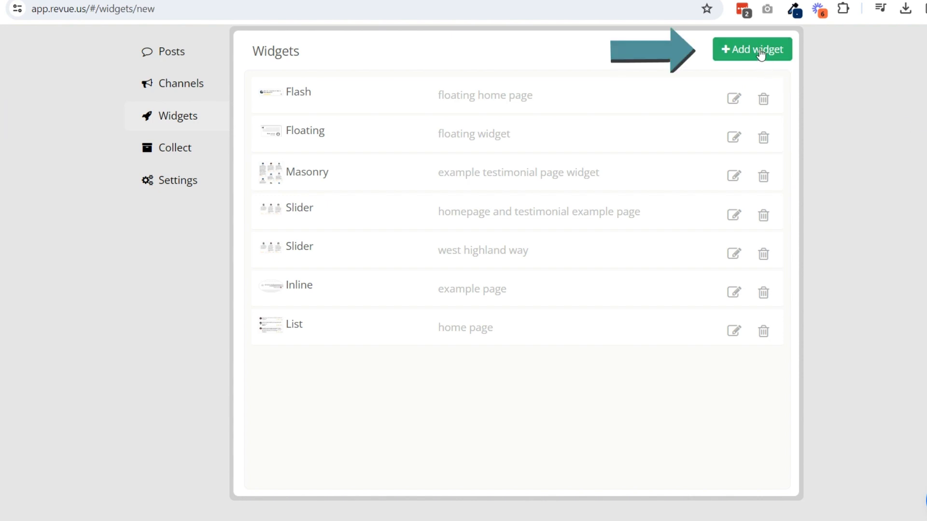
click(463, 91)
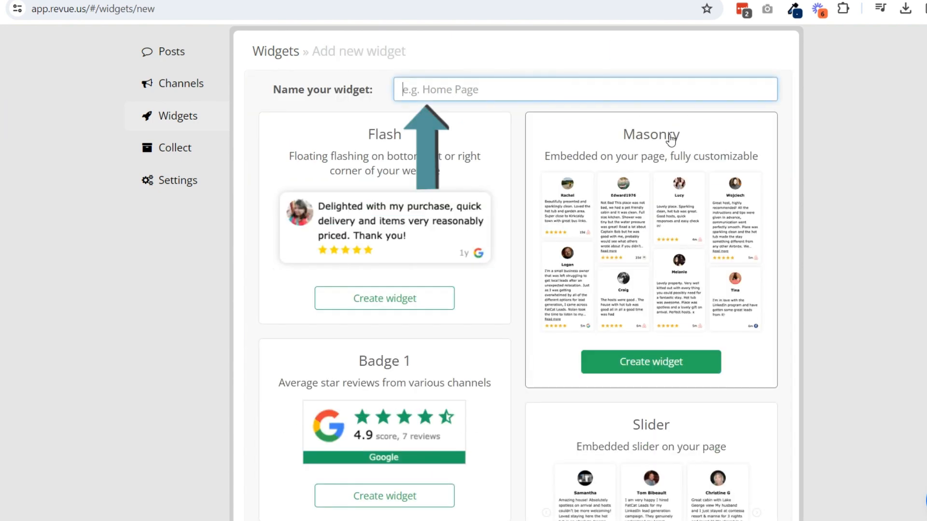
text(testim)
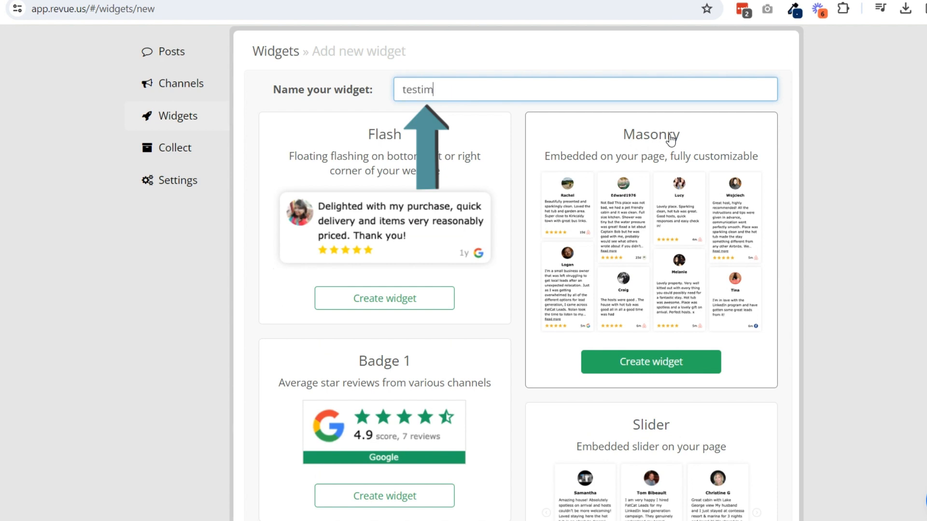
text(onial page example)
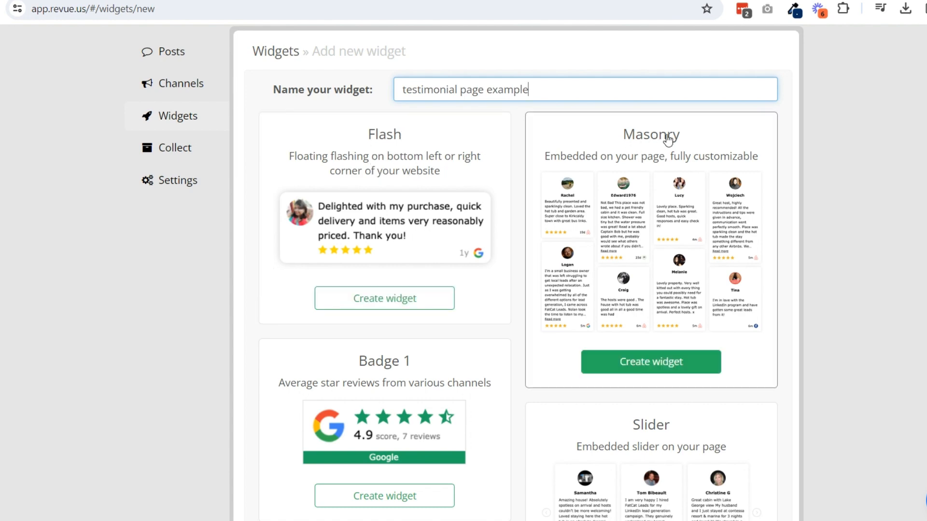
Compare the available widget types and create a Slider widget
scroll(583, 314, down, 4)
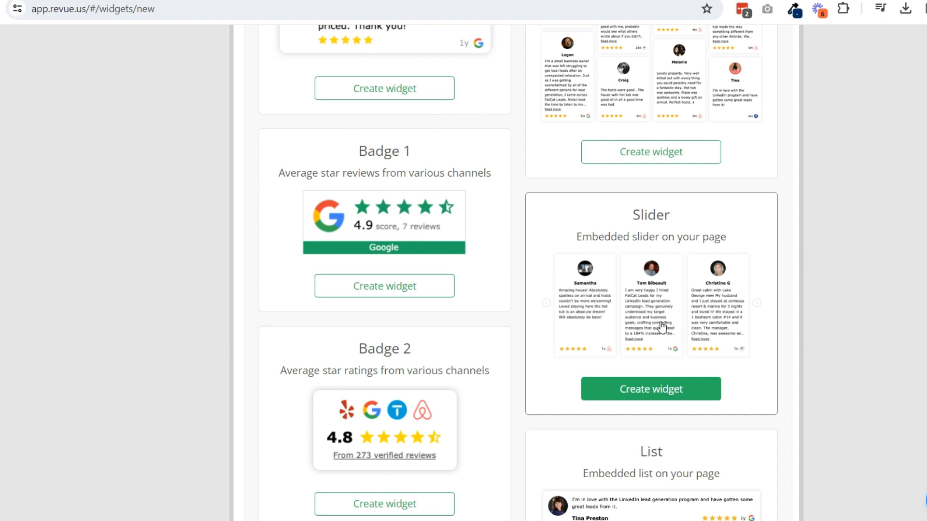
scroll(741, 309, down, 7)
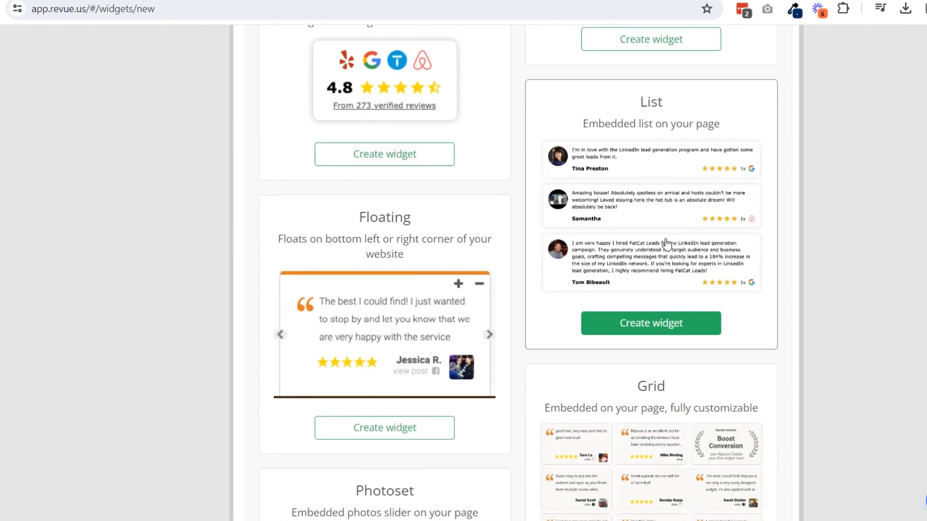
scroll(627, 227, down, 7)
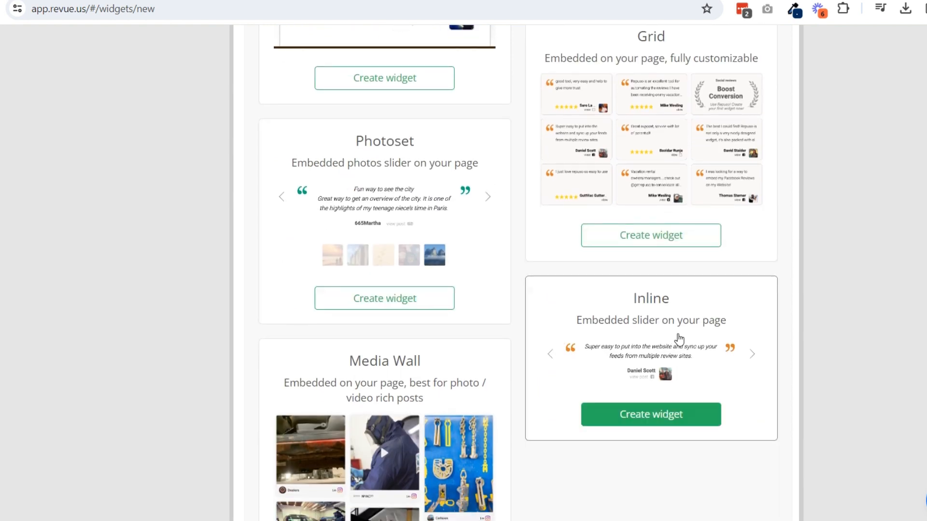
scroll(640, 328, down, 2)
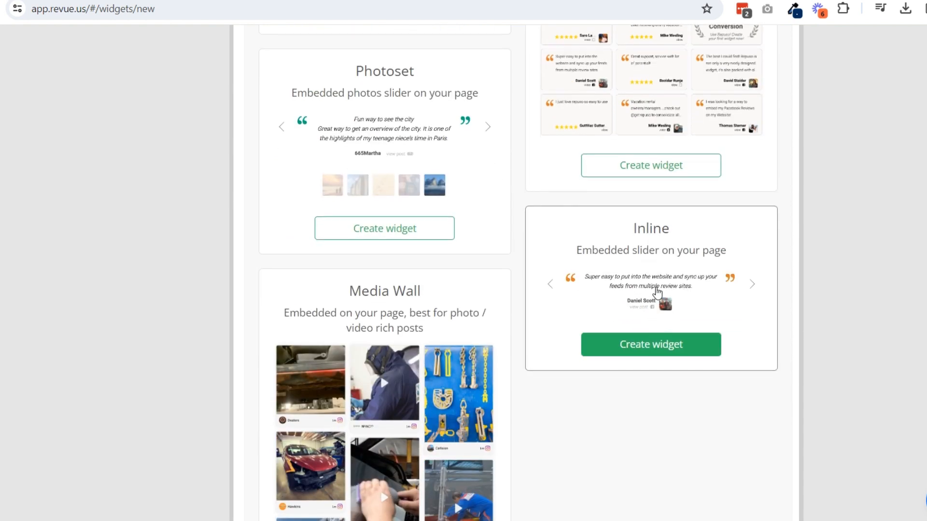
scroll(654, 292, down, 3)
scroll(653, 292, up, 10)
scroll(651, 290, up, 8)
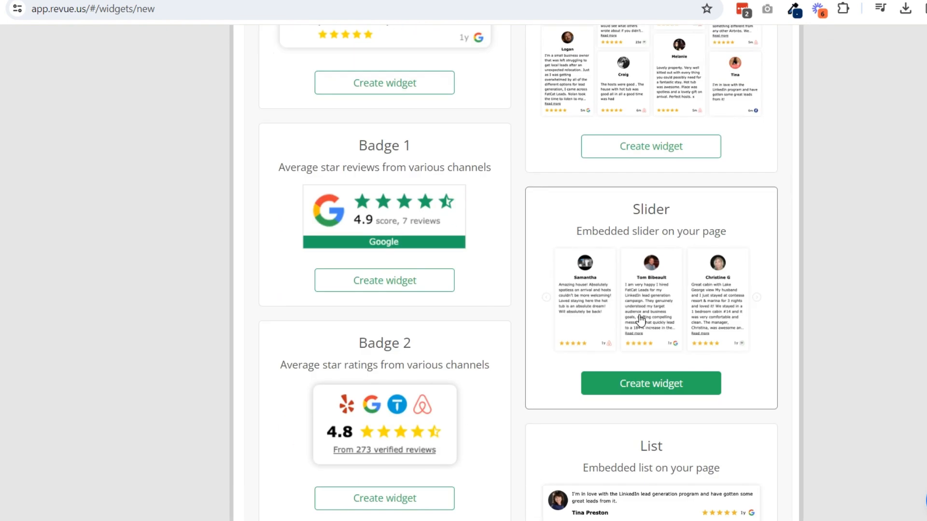
click(658, 386)
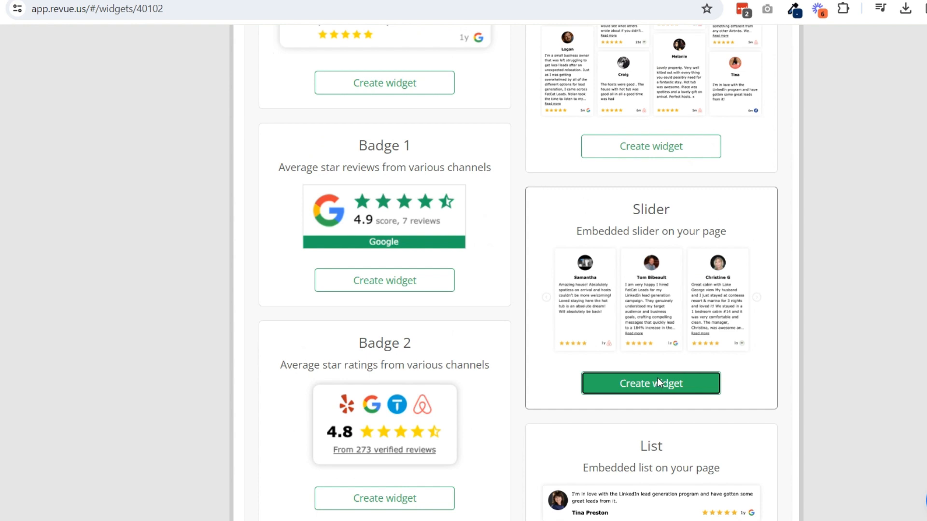
click(657, 382)
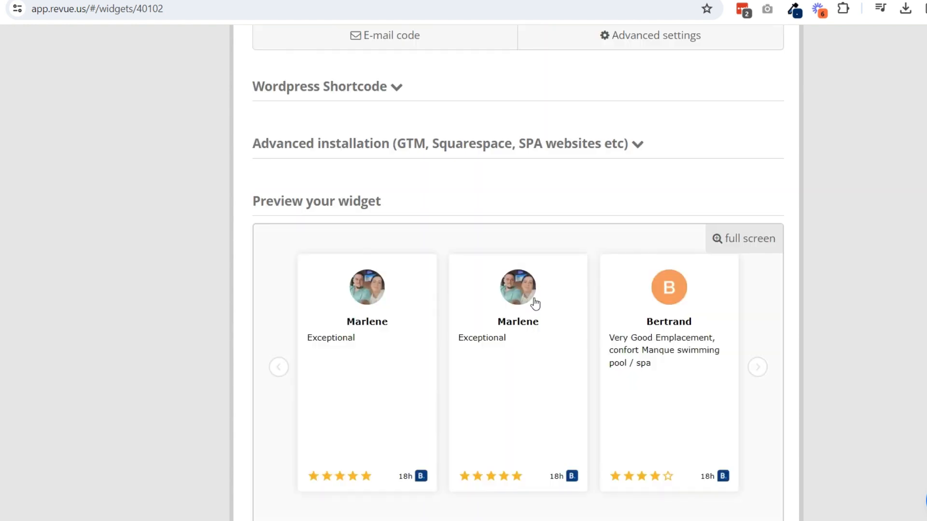
Look over the new slider widget's preview and select its whole embed code
scroll(590, 372, down, 2)
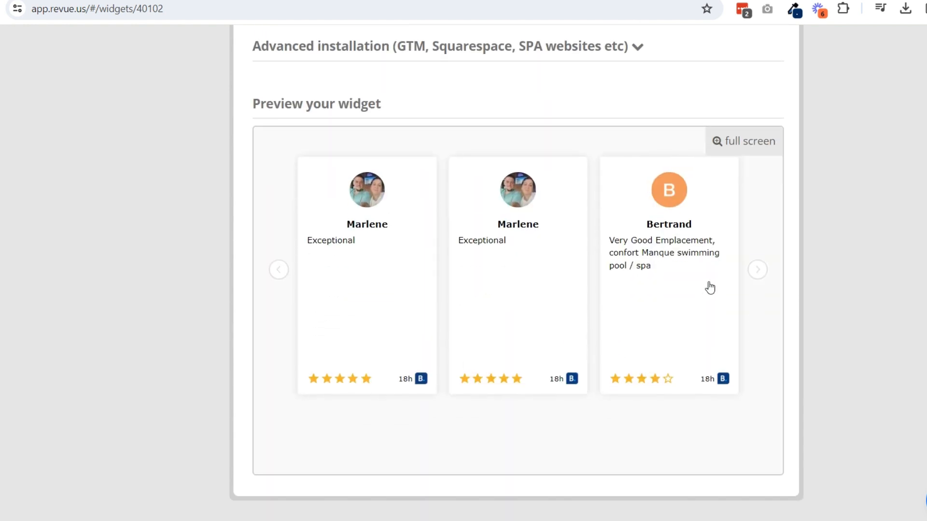
scroll(711, 286, up, 7)
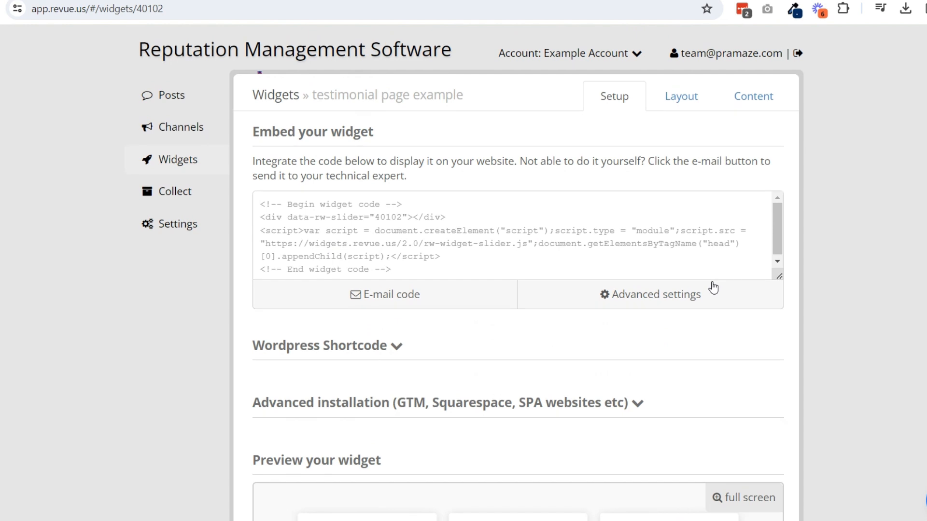
click(424, 242)
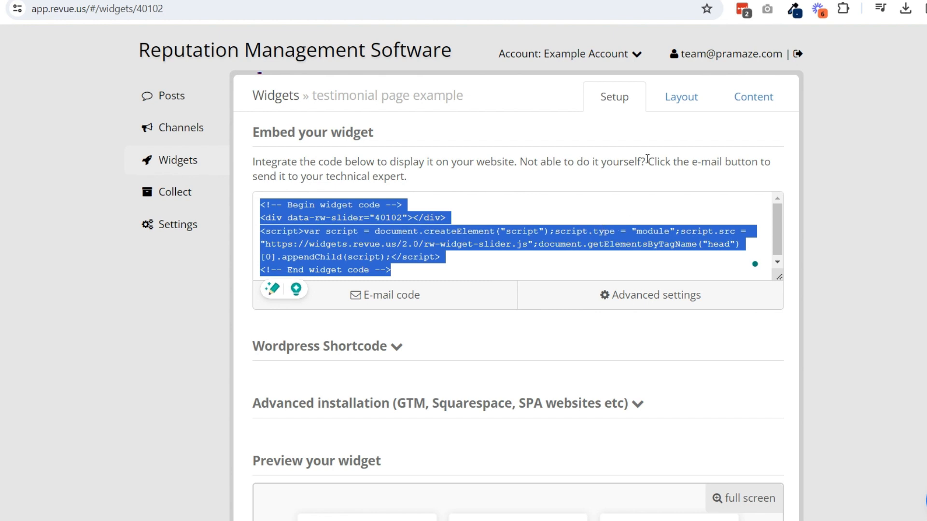
Examine the slider widget's layout settings, including size, font, border, arrow colors and display options
click(693, 95)
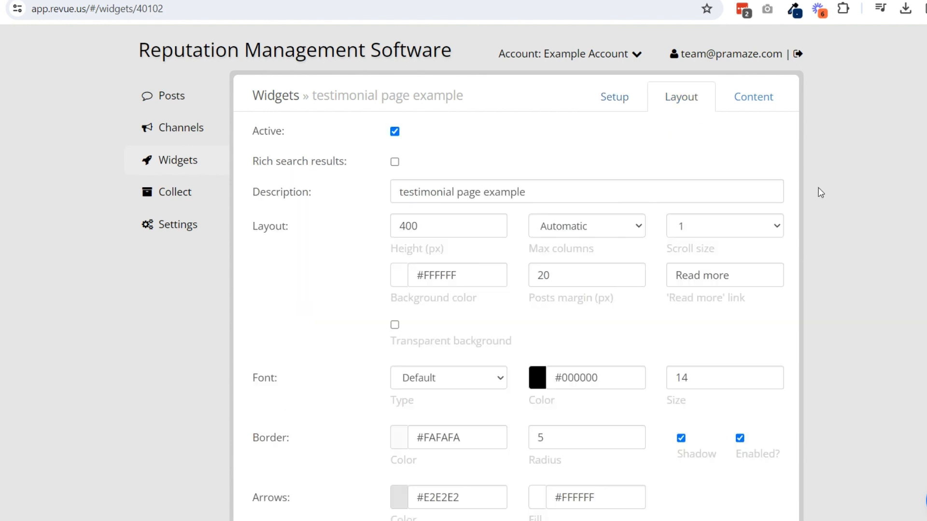
scroll(819, 191, down, 7)
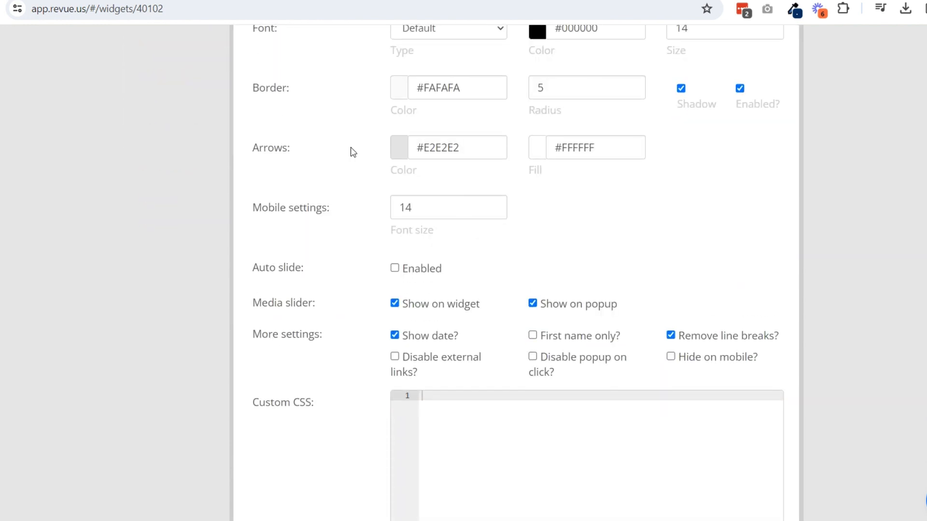
click(449, 147)
click(633, 233)
scroll(682, 192, up, 6)
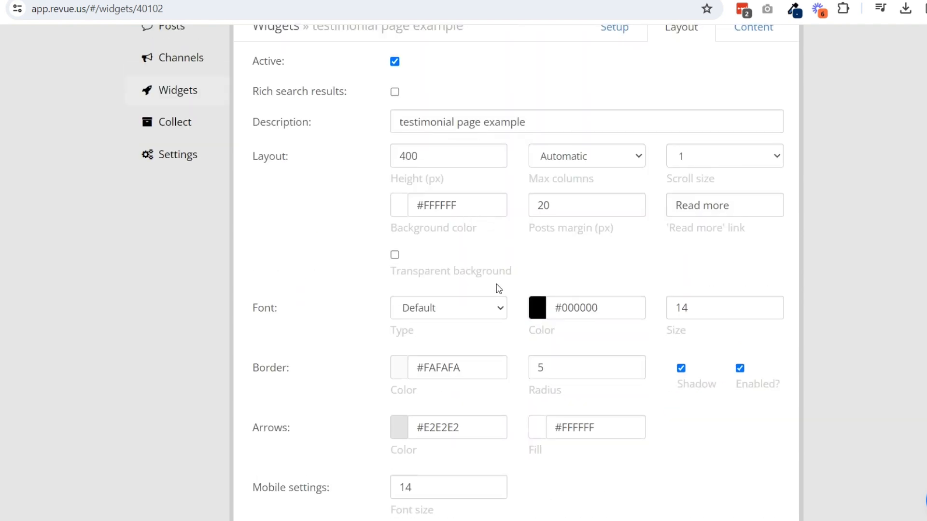
Enable auto slide for the slider widget and review its remaining layout settings down to the custom CSS
scroll(496, 285, down, 4)
drag(267, 342, 384, 352)
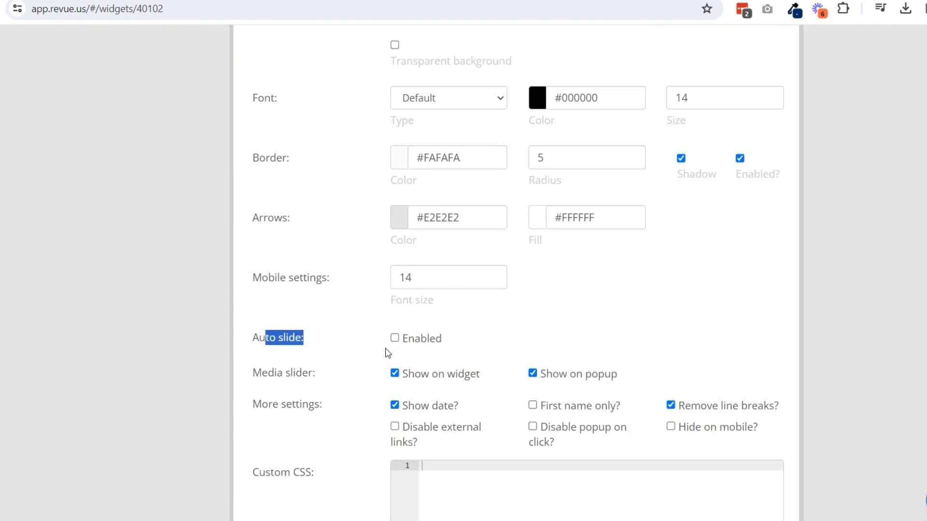
click(395, 338)
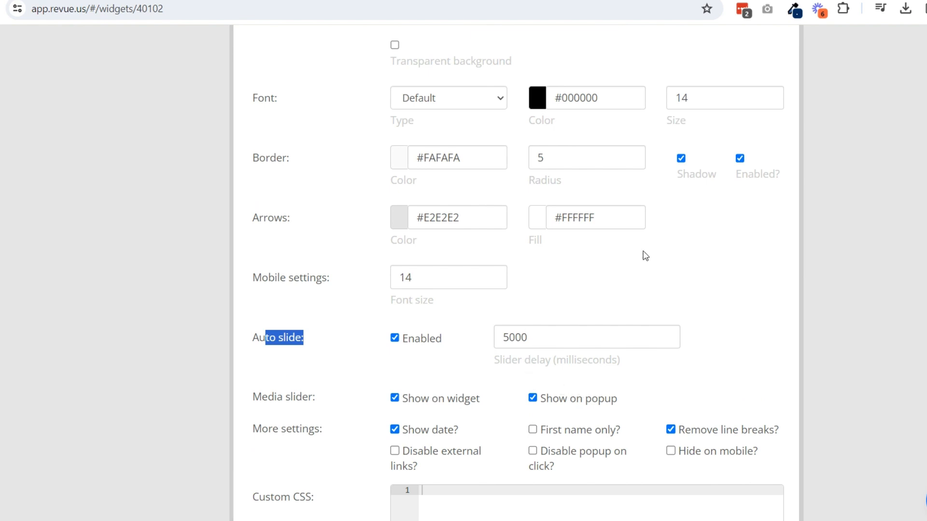
scroll(642, 254, up, 5)
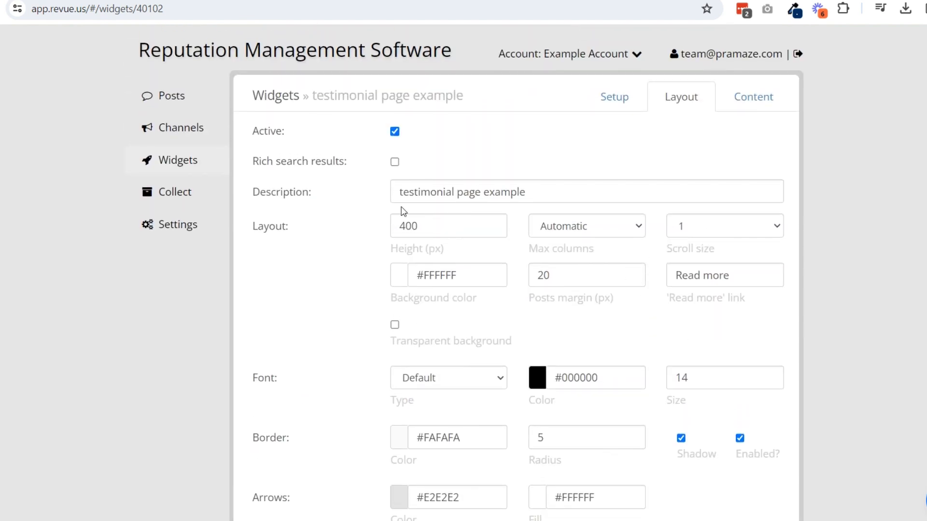
scroll(662, 329, down, 1)
scroll(662, 329, down, 8)
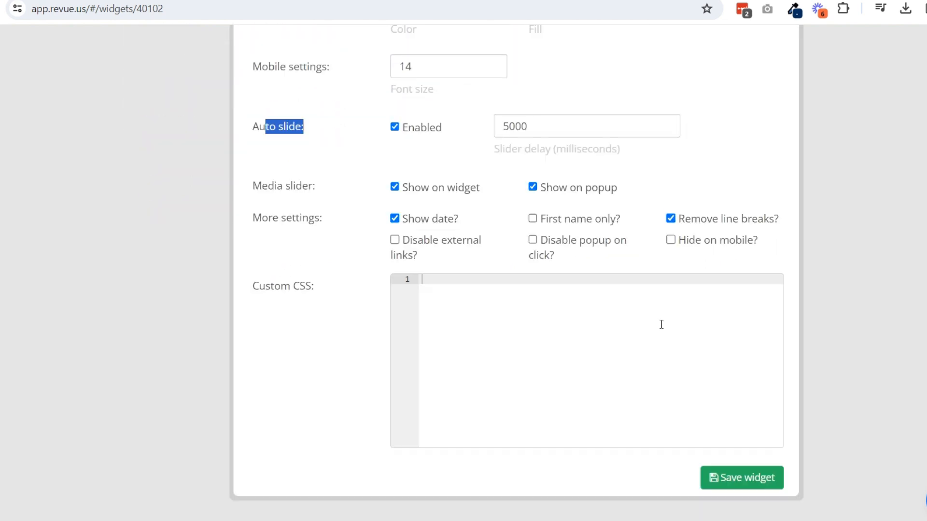
scroll(661, 324, up, 10)
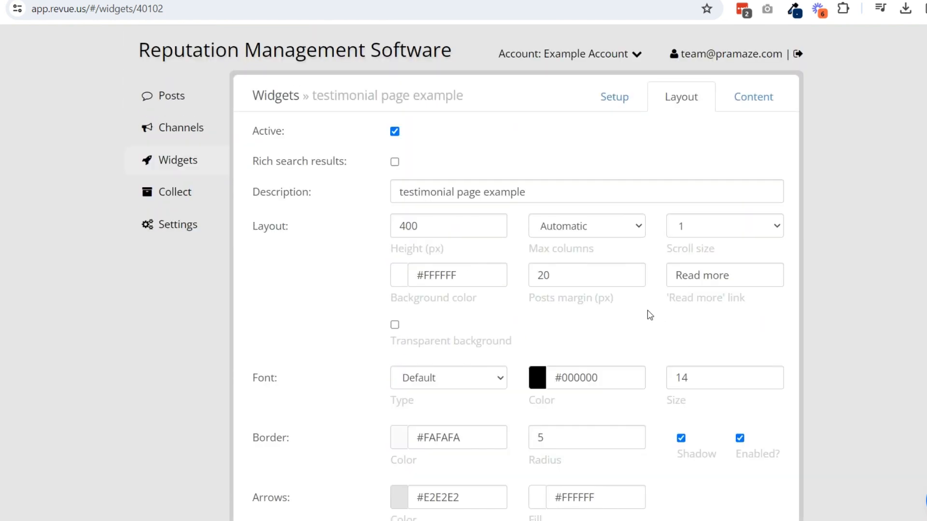
In the posts inbox, approve "Some very tired rooms" and "Shame about the construction noise!", and dismiss "Freezing room!" and "Nice staff but fails after that"
click(178, 175)
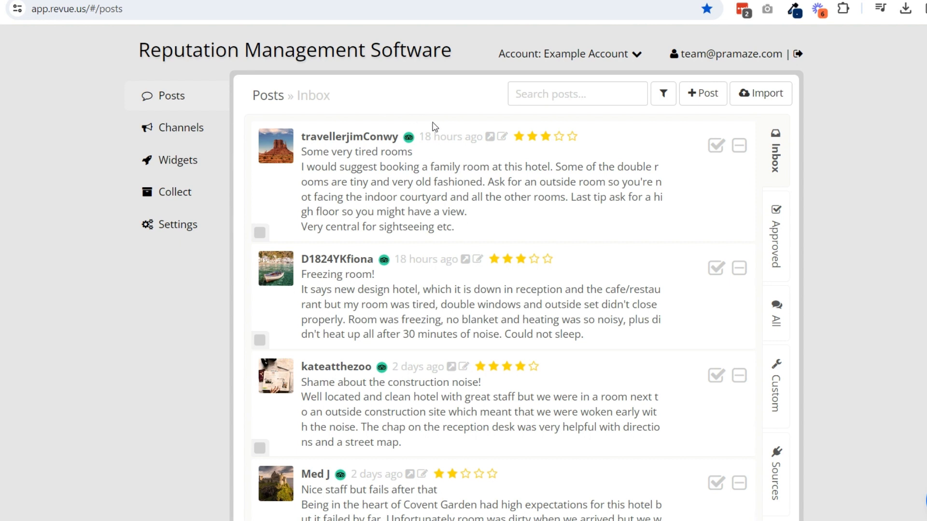
double_click(324, 96)
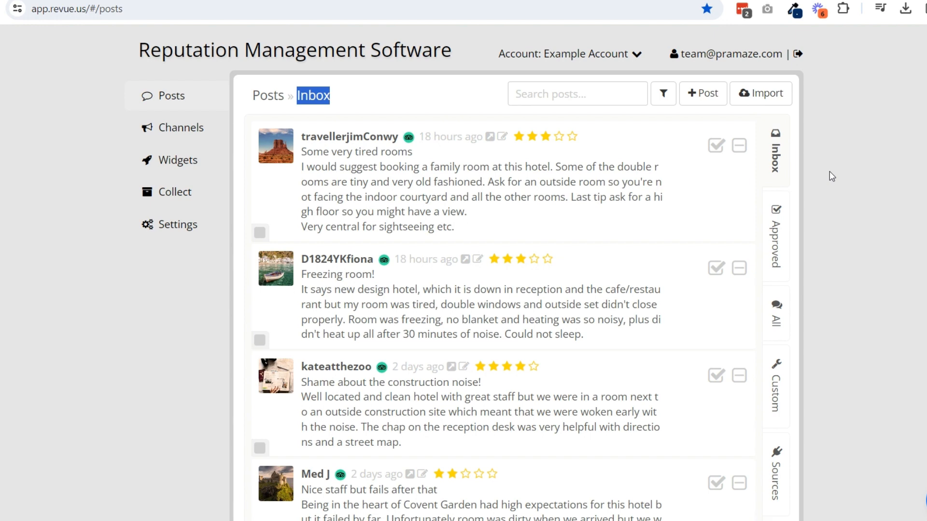
click(715, 148)
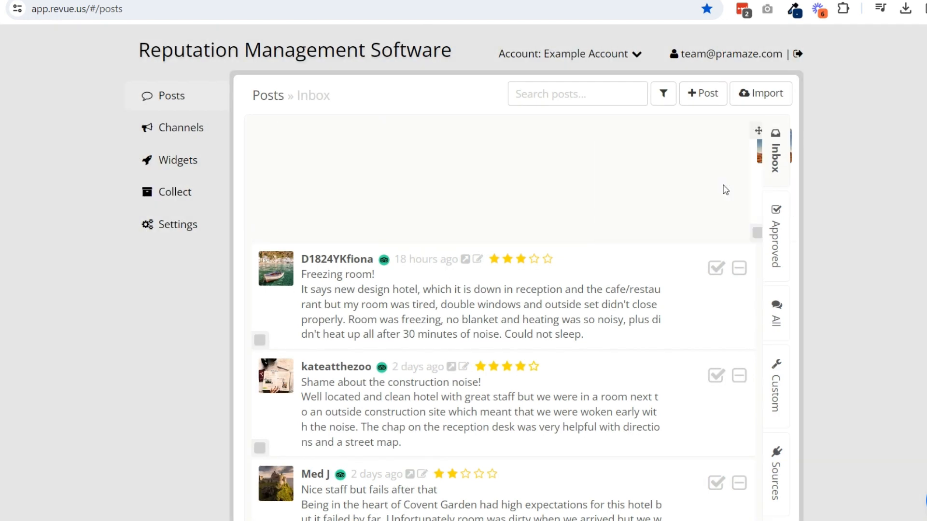
click(738, 146)
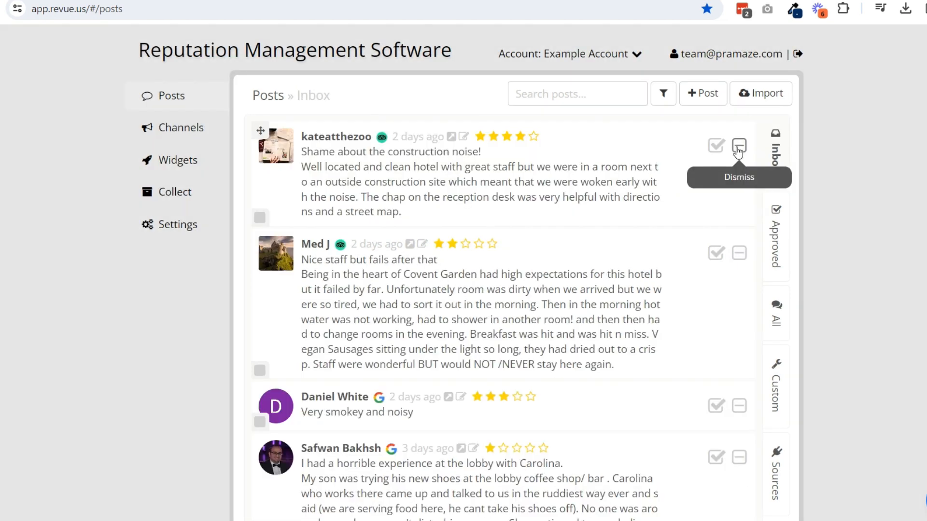
click(715, 146)
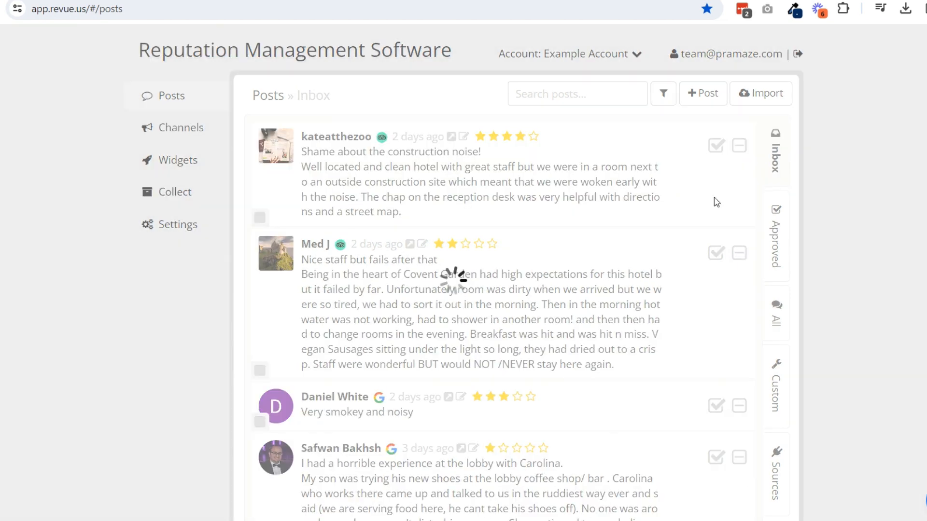
click(739, 147)
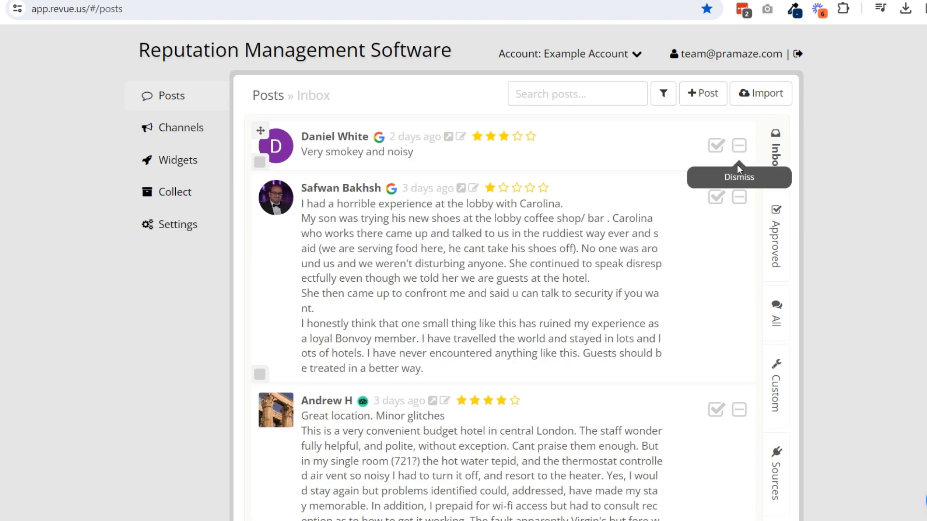
Check the collect page's distribution link, and dismiss the "Very smokey and noisy" review and the one-star lobby review from the posts inbox
click(164, 199)
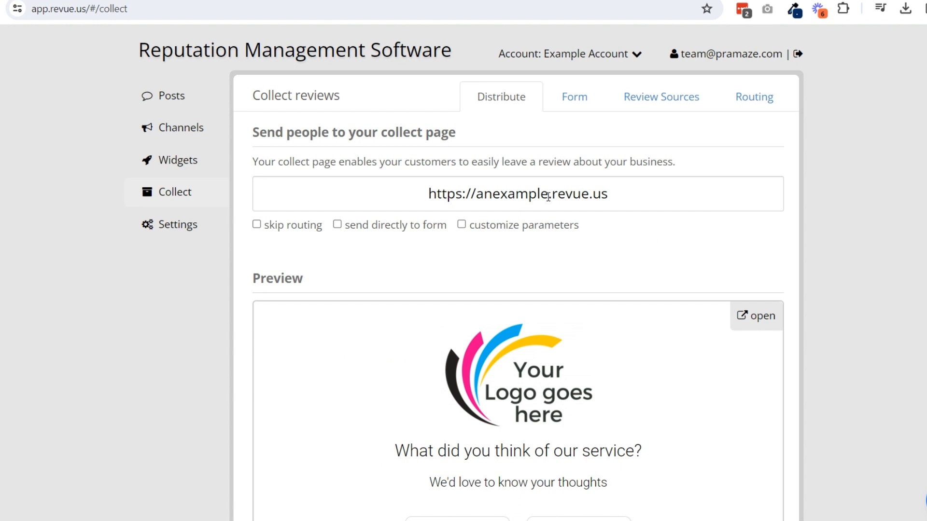
click(180, 106)
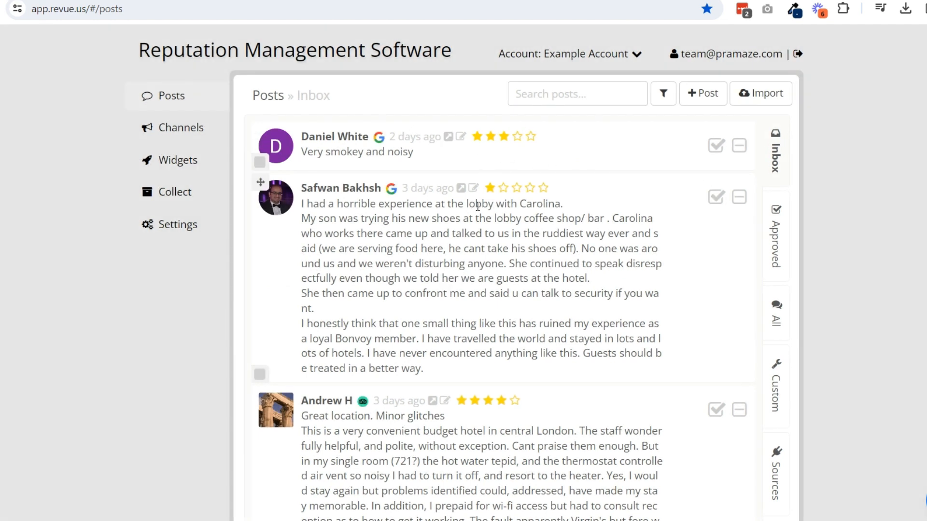
click(739, 146)
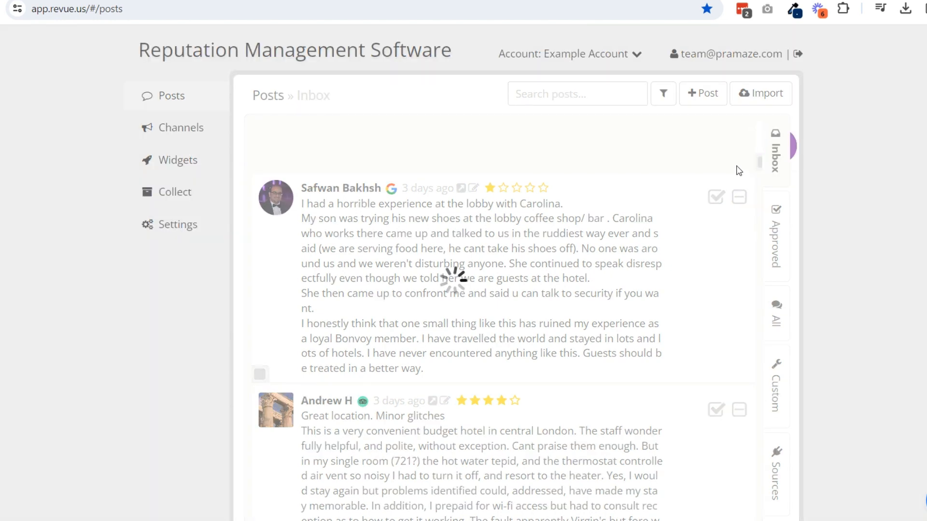
click(740, 147)
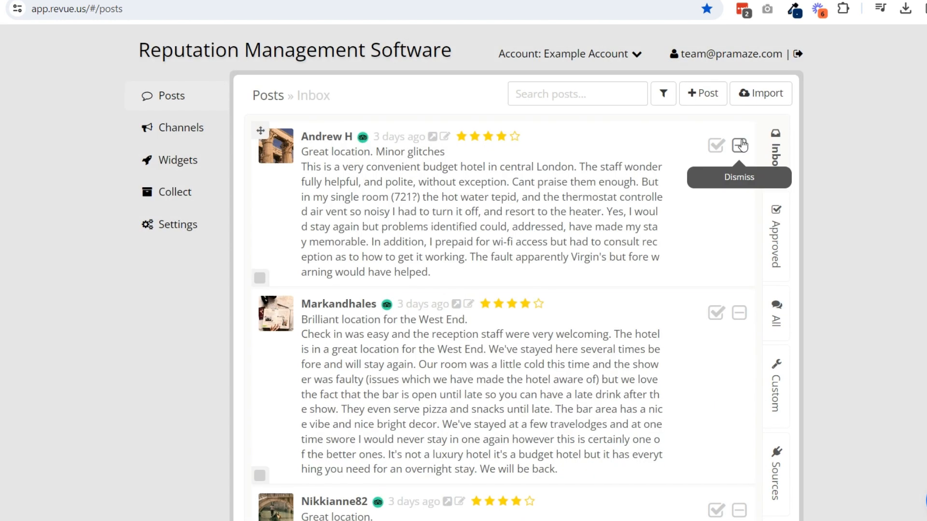